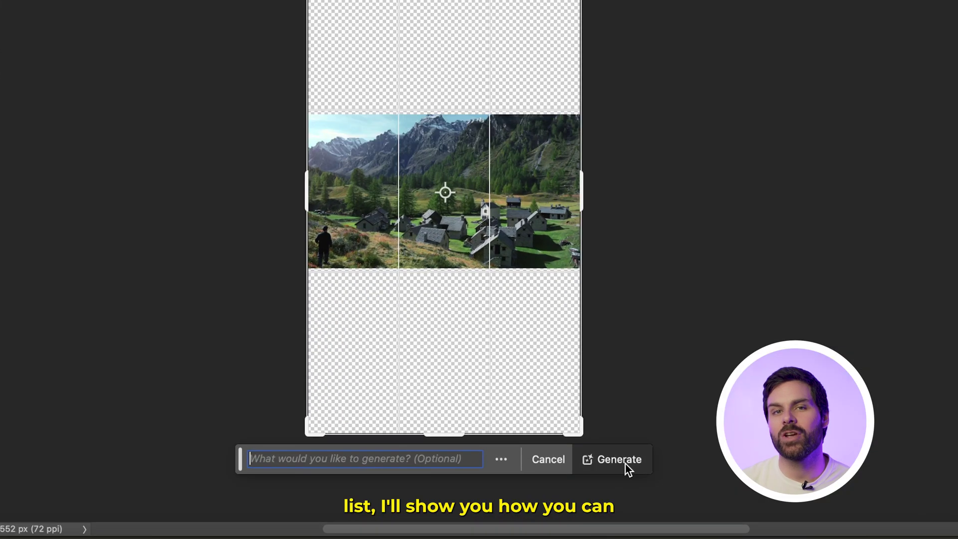
{"action": "left_click", "coordinate": [510, 473]}
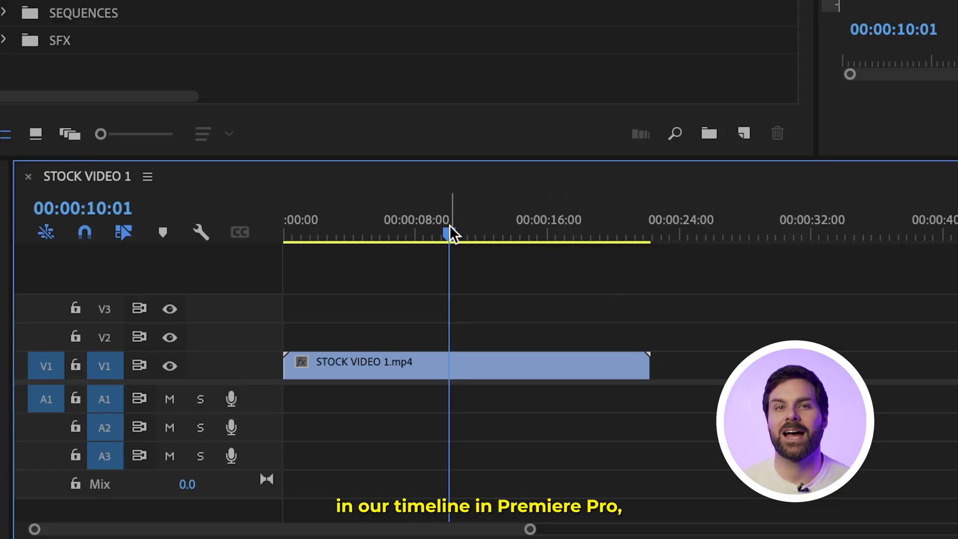
Step: Export the first frame of the STOCK VIDEO 1 sequence as a TIFF named REFERENCE 1, imported into the project
{"action": "left_click_drag", "start_coordinate": [449, 227], "coordinate": [184, 235]}
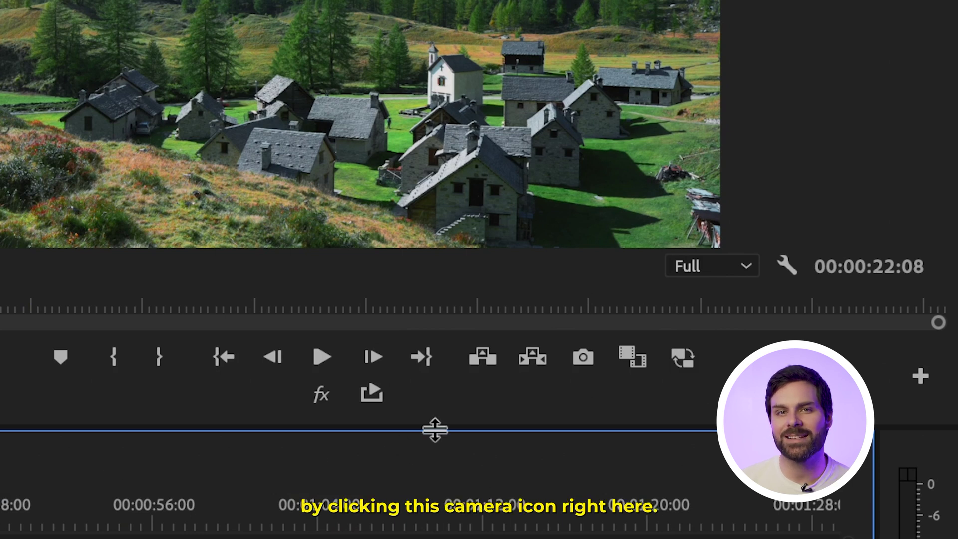
{"action": "left_click", "coordinate": [584, 359]}
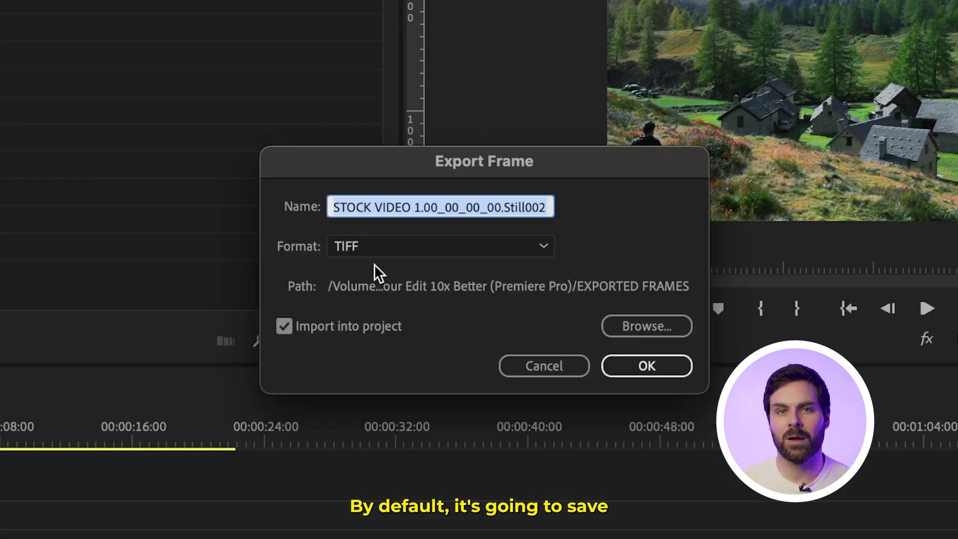
{"action": "type", "text": "REFERENCE 1"}
{"action": "left_click", "coordinate": [647, 366]}
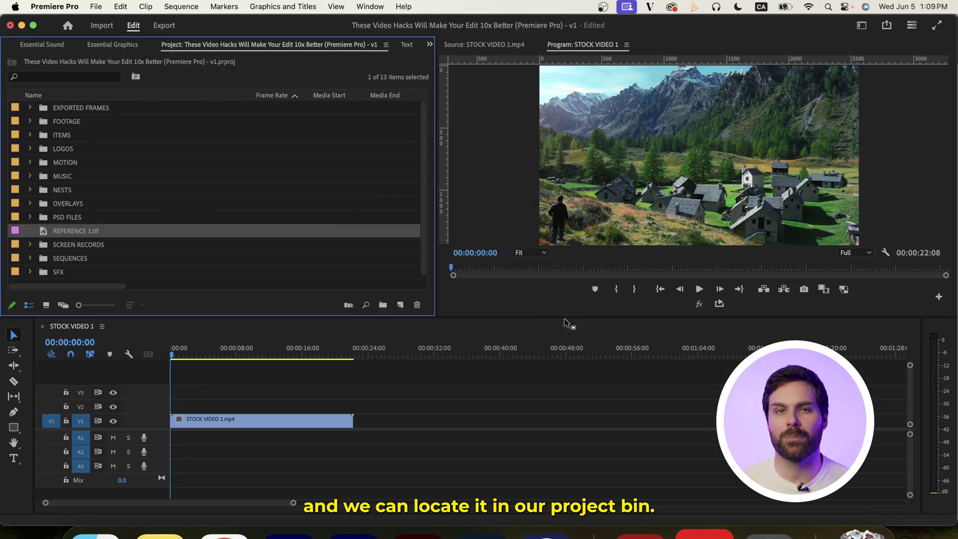
Step: Reveal REFERENCE 1.tif from the project in Finder and open it in Adobe Photoshop 2024
{"action": "right_click", "coordinate": [45, 233]}
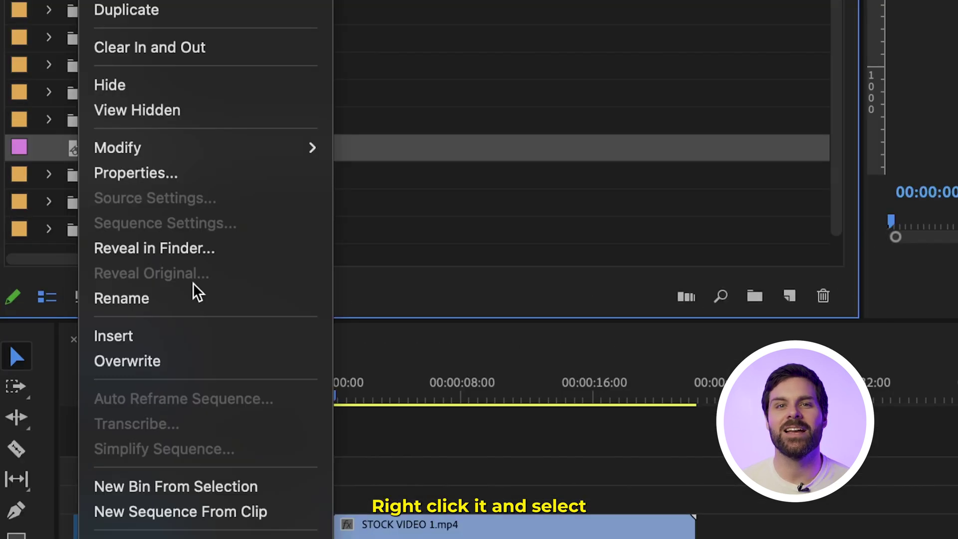
{"action": "left_click", "coordinate": [201, 251]}
{"action": "right_click", "coordinate": [723, 157]}
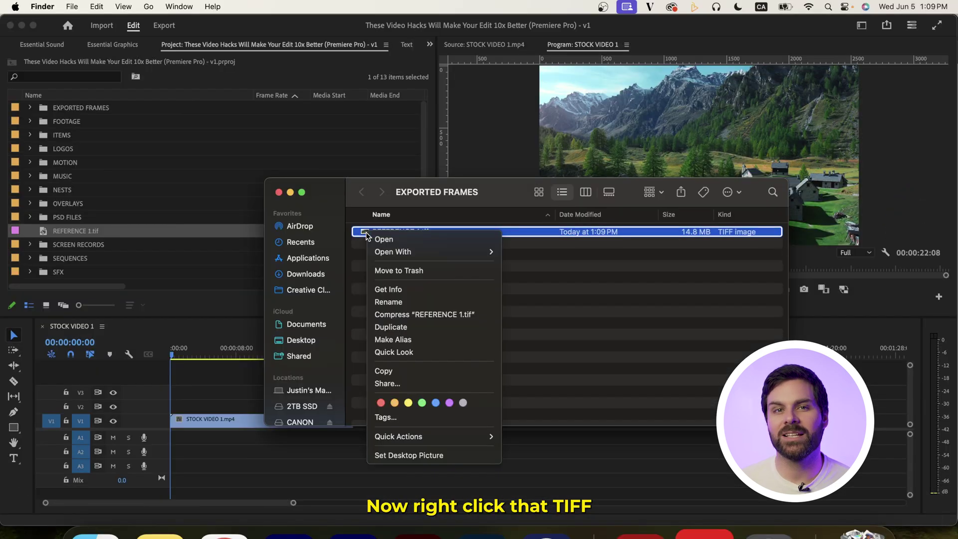
{"action": "mouse_move", "coordinate": [391, 251]}
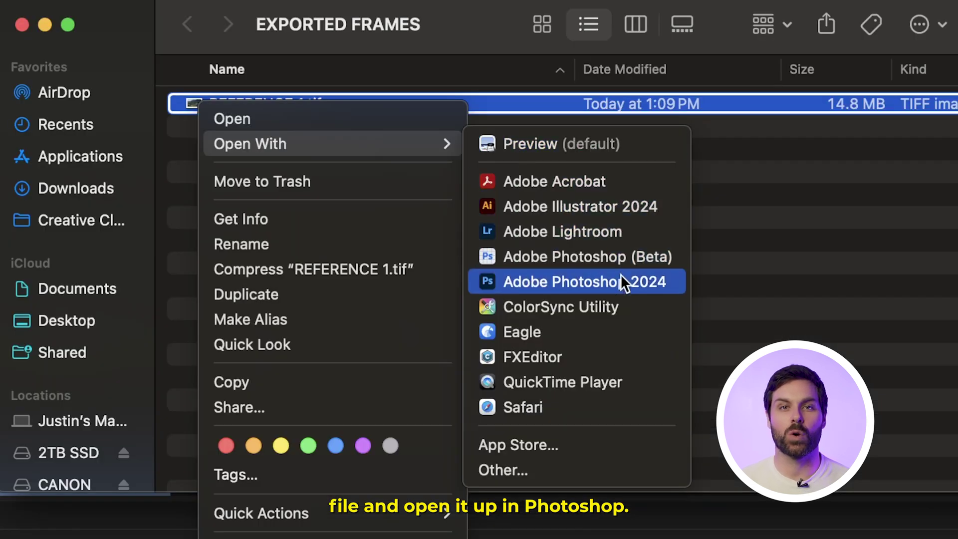
{"action": "left_click", "coordinate": [627, 282]}
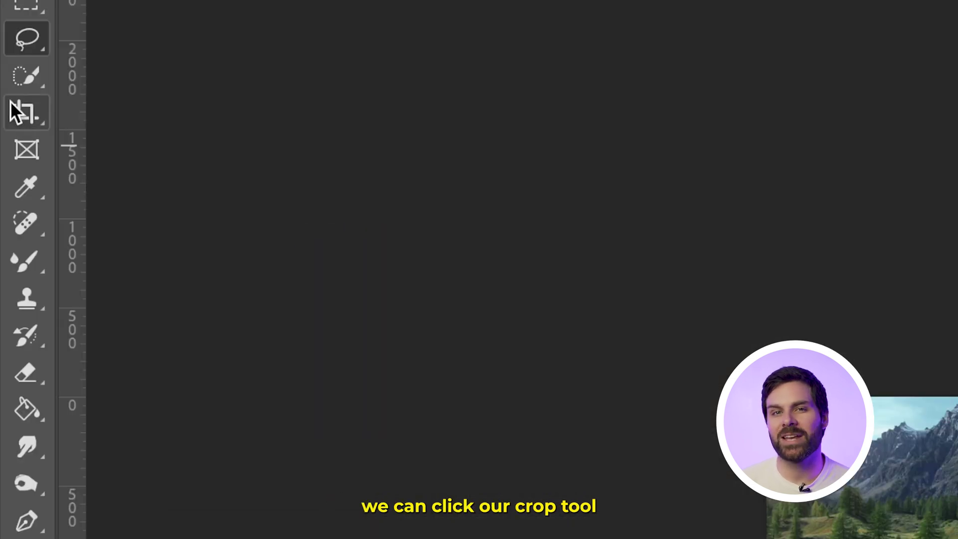
Step: Crop to a 9:16 ratio, enlarging the canvas to span the full image width, and fill the empty areas with Generative Expand using no prompt
{"action": "left_click", "coordinate": [18, 112]}
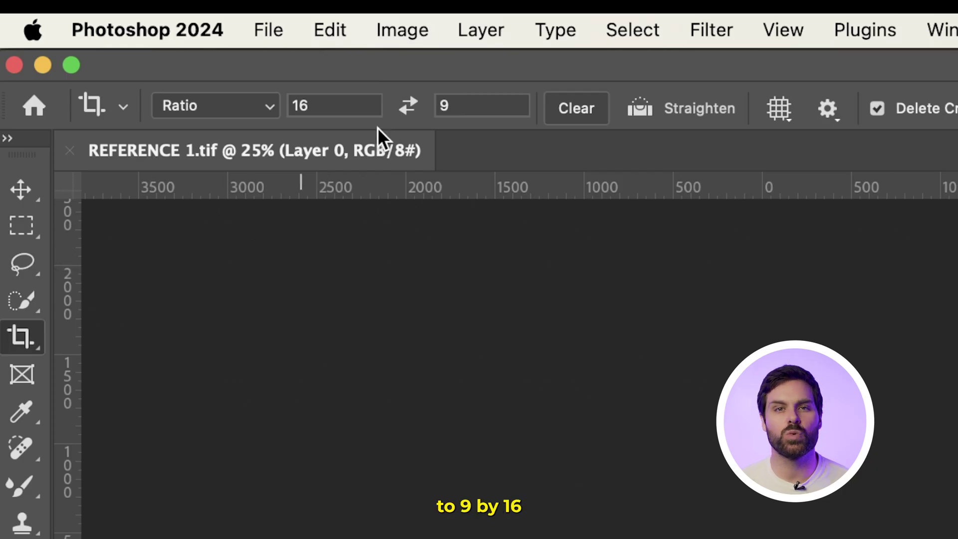
{"action": "left_click", "coordinate": [408, 107]}
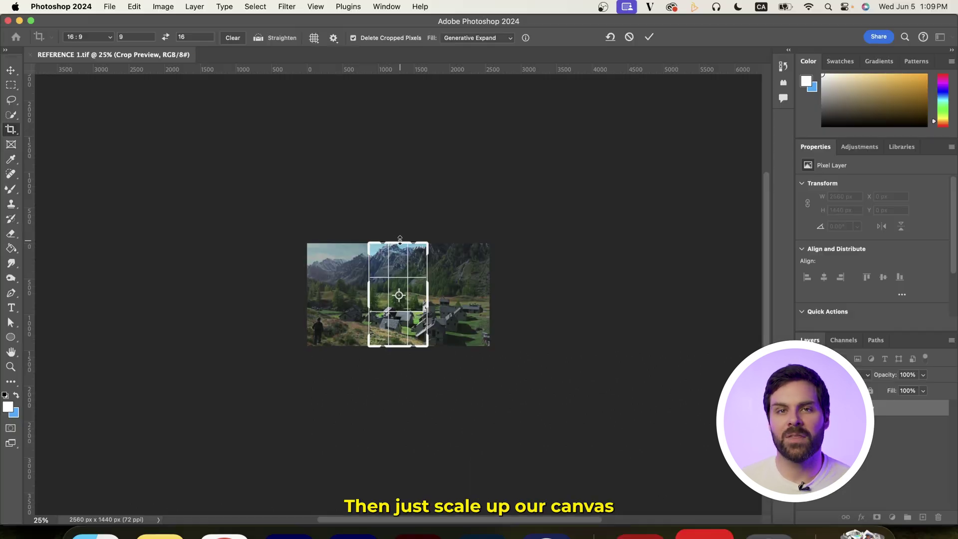
{"action": "left_click_drag", "start_coordinate": [399, 236], "coordinate": [400, 132]}
{"action": "left_click_drag", "start_coordinate": [399, 400], "coordinate": [399, 284]}
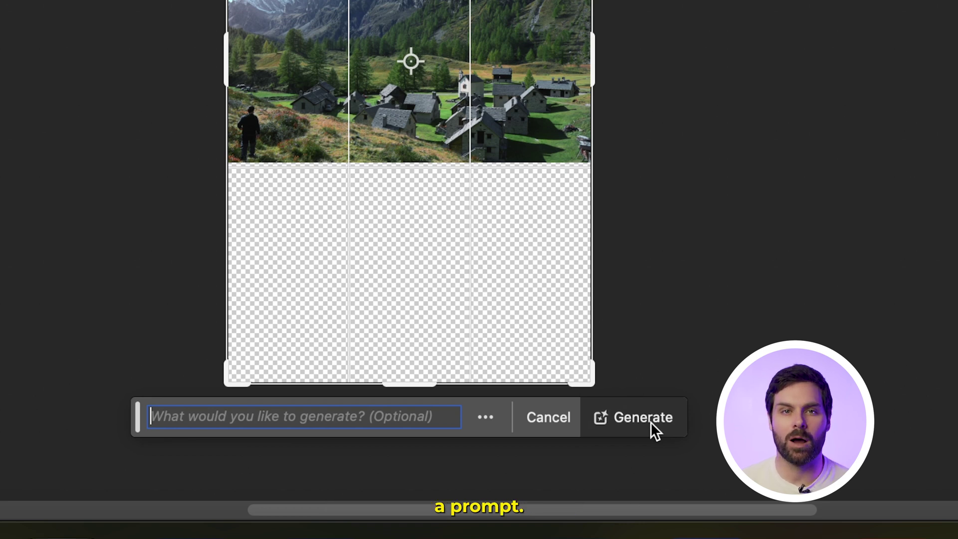
{"action": "left_click", "coordinate": [643, 418]}
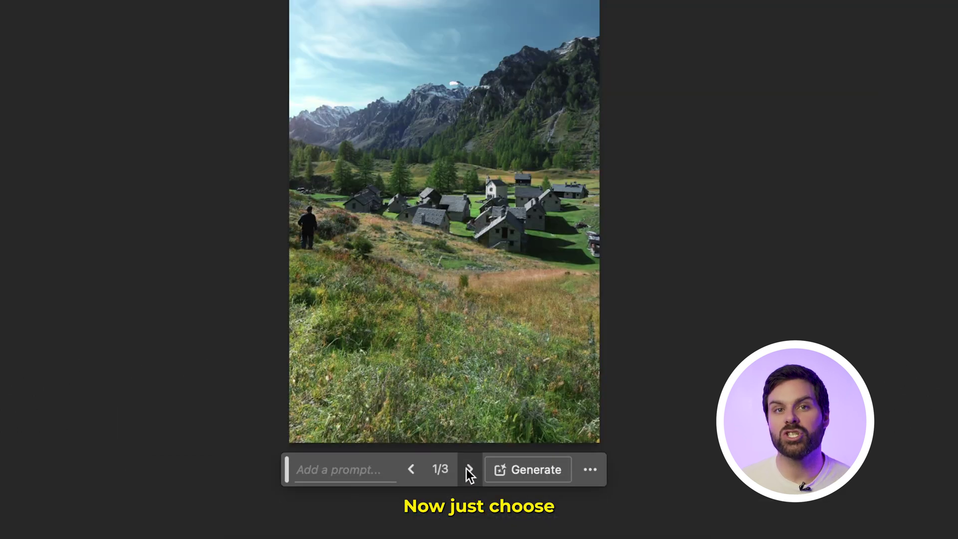
Step: Compare the three generated variations, keep the first one, and save the document as REFERENCE 1.psd in the PSD FILES folder
{"action": "left_click", "coordinate": [467, 469]}
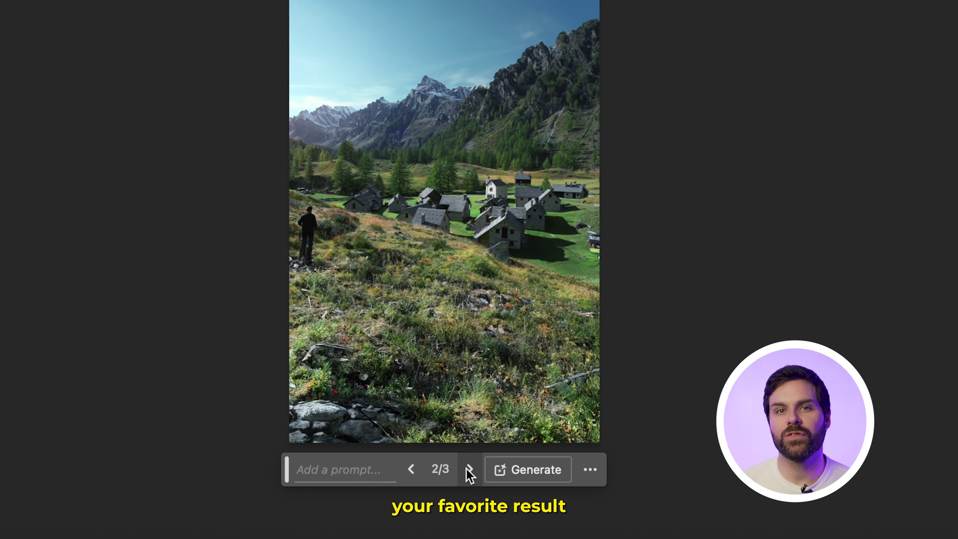
{"action": "left_click", "coordinate": [468, 469]}
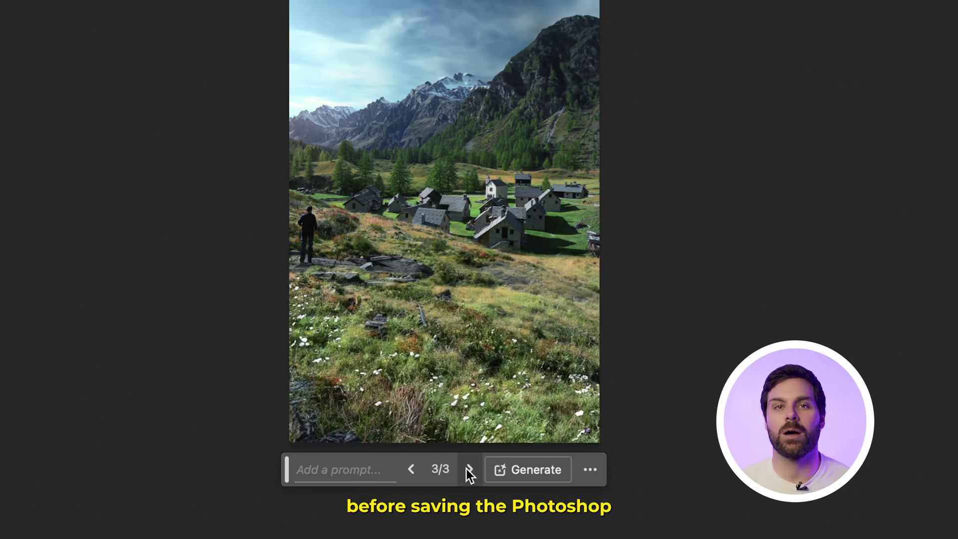
{"action": "left_click", "coordinate": [265, 157]}
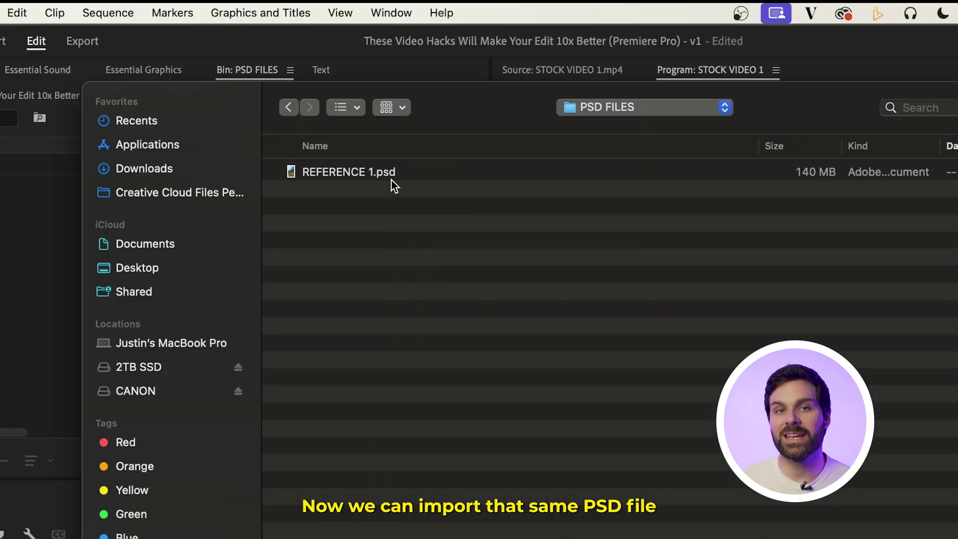
Step: Import REFERENCE 1.psd into the PSD FILES bin in Premiere Pro and create a new sequence from it
{"action": "left_click", "coordinate": [391, 174]}
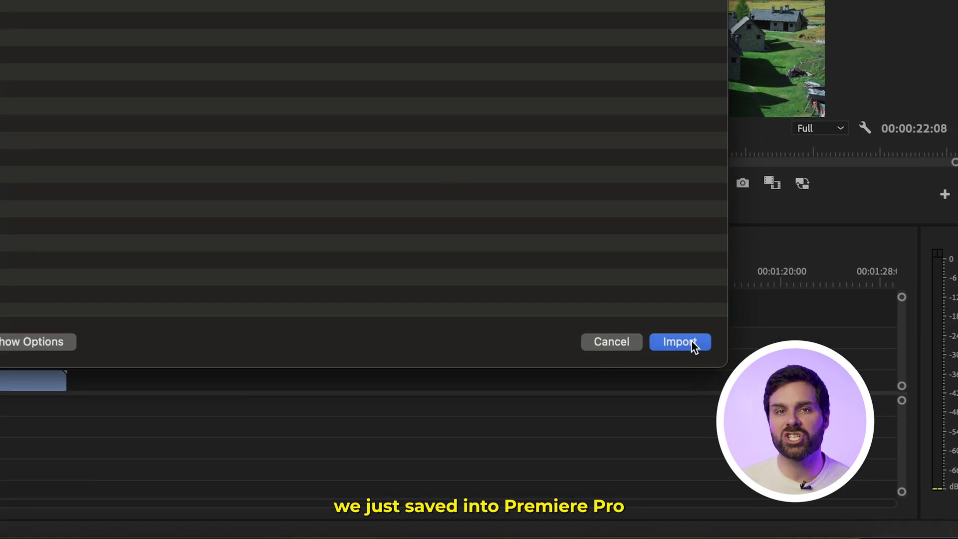
{"action": "left_click", "coordinate": [920, 538]}
{"action": "left_click", "coordinate": [625, 162]}
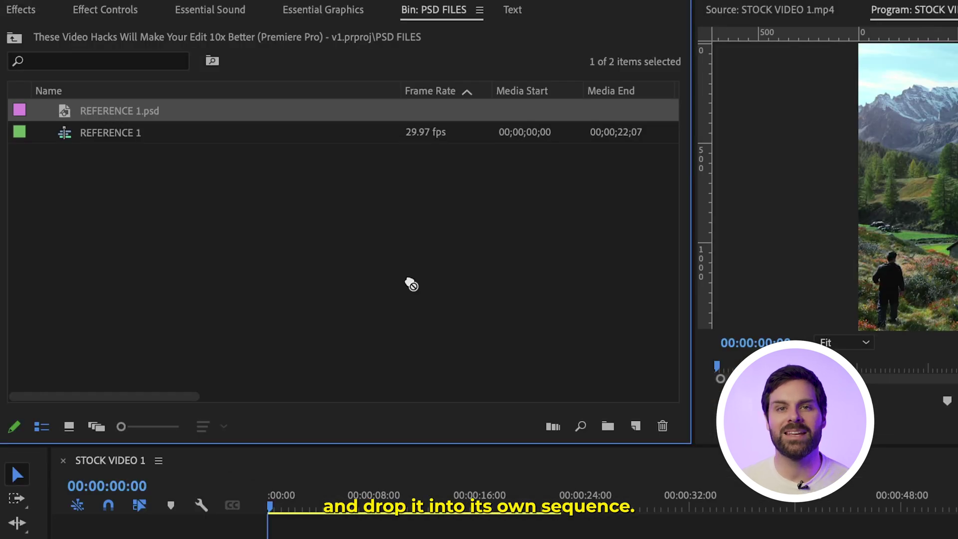
{"action": "left_click_drag", "start_coordinate": [628, 411], "coordinate": [636, 425]}
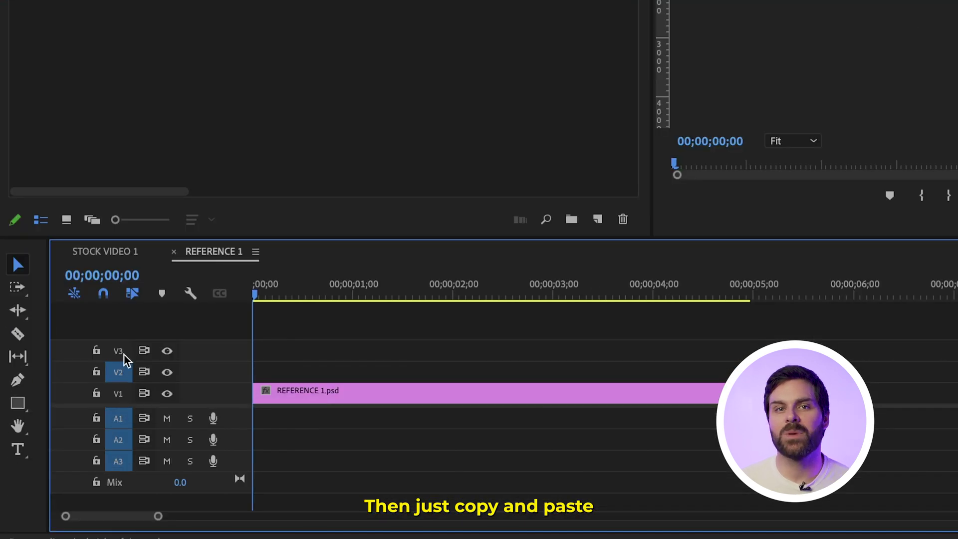
Step: Copy the STOCK VIDEO 1 clip onto track V2 of the REFERENCE 1 sequence and extend the PSD clip below to the same length
{"action": "left_click", "coordinate": [105, 251]}
{"action": "left_click", "coordinate": [213, 251]}
{"action": "key", "text": "ctrl+v"}
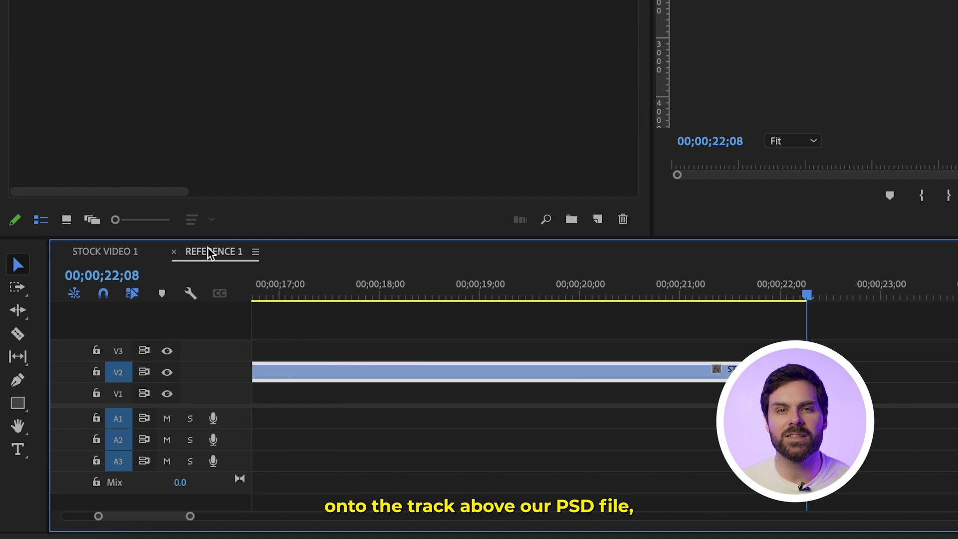
{"action": "key", "text": "backslash"}
{"action": "left_click_drag", "start_coordinate": [459, 390], "coordinate": [957, 393]}
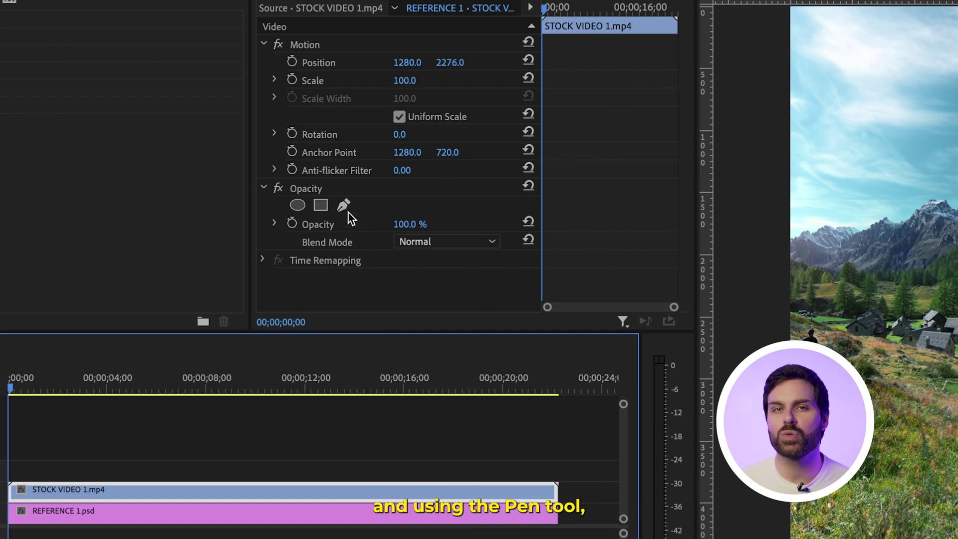
Step: Draw a pen opacity mask around the village area of the STOCK VIDEO 1 clip, with a mask feather of 73
{"action": "left_click", "coordinate": [344, 206]}
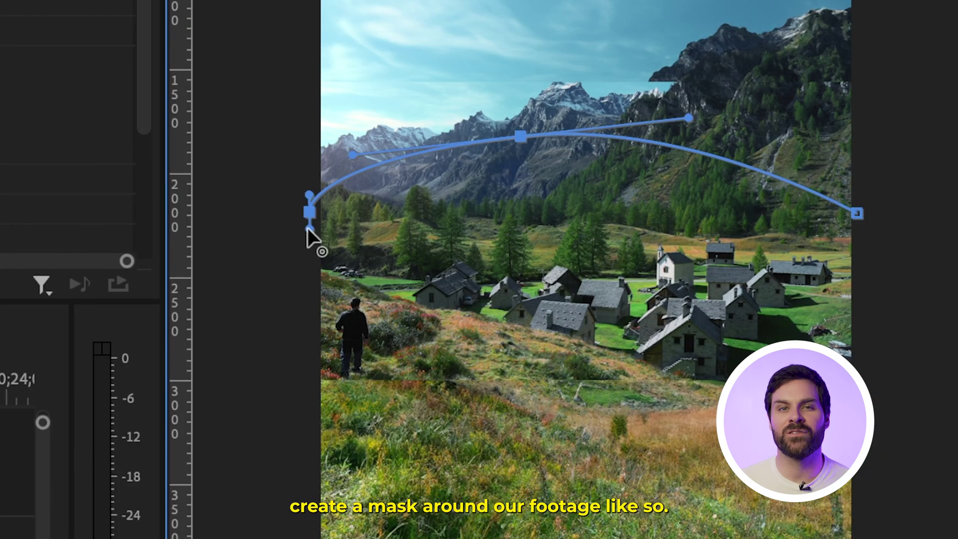
{"action": "left_click", "coordinate": [857, 214]}
{"action": "left_click_drag", "start_coordinate": [759, 132], "coordinate": [787, 175]}
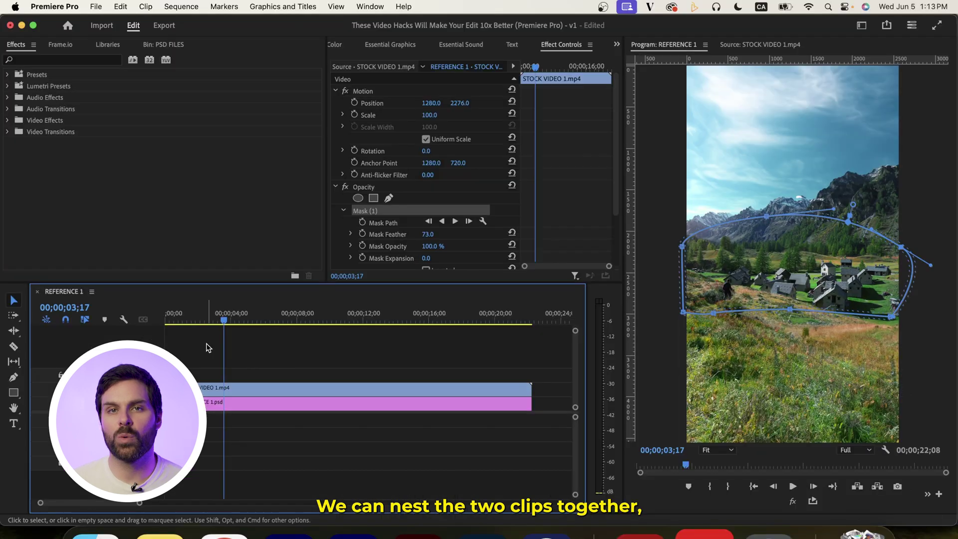
Step: Nest the video and PSD clips together and keyframe the nested clip's scale from 100 at its start to an end value
{"action": "left_click_drag", "start_coordinate": [206, 344], "coordinate": [298, 409]}
{"action": "key", "text": "alt+n"}
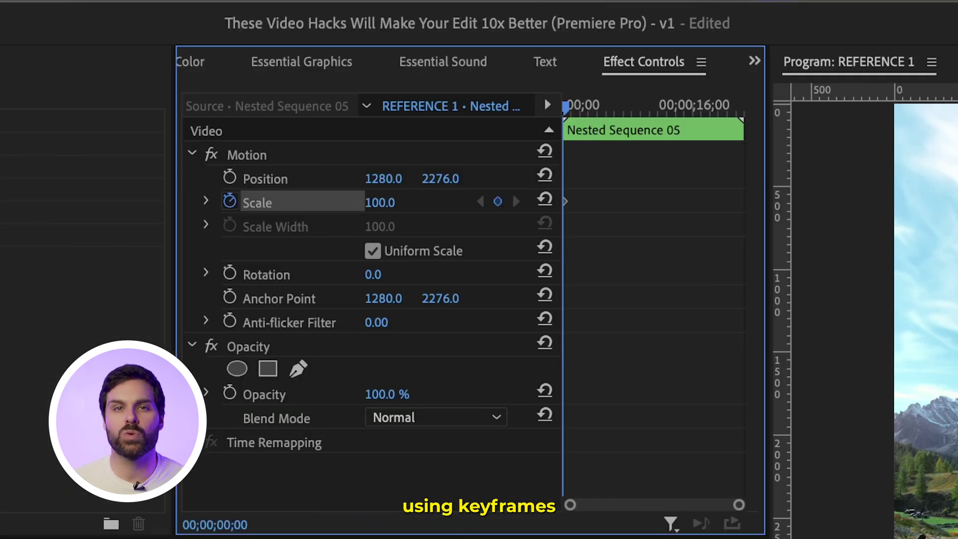
{"action": "key", "text": "End"}
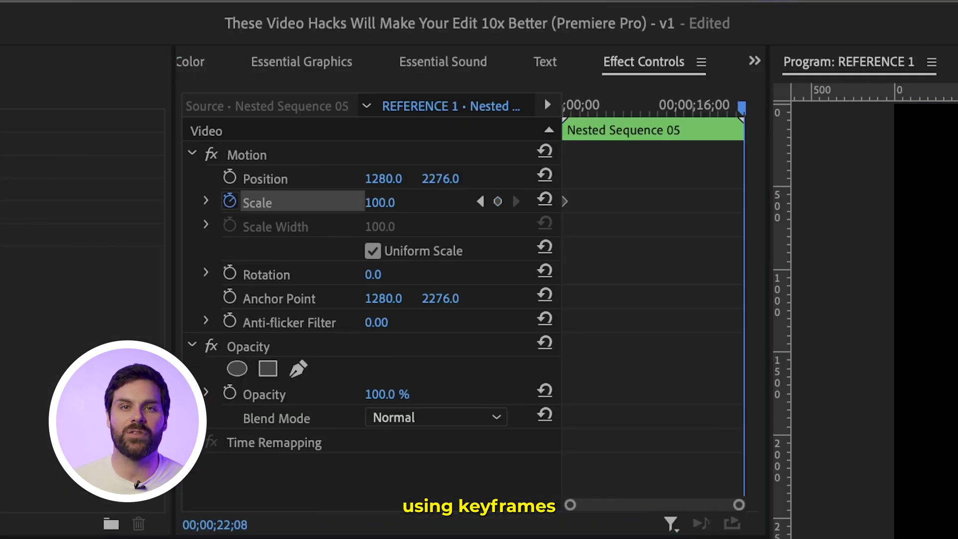
{"action": "left_click", "coordinate": [381, 202]}
{"action": "type", "text": "1"}
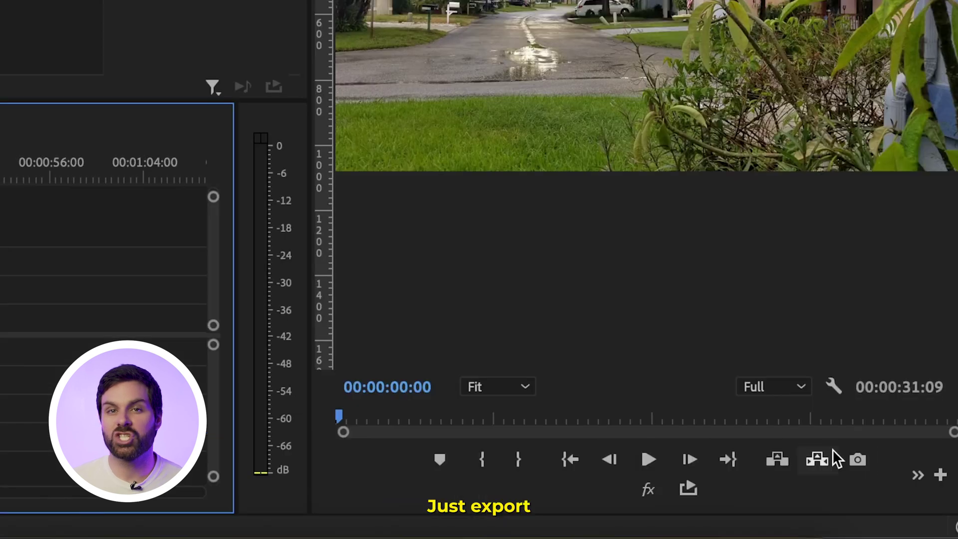
Step: Export the first frame of STOCK VIDEO 2 as the TIFF REFERENCE 2 and open it in Photoshop
{"action": "left_click", "coordinate": [856, 459]}
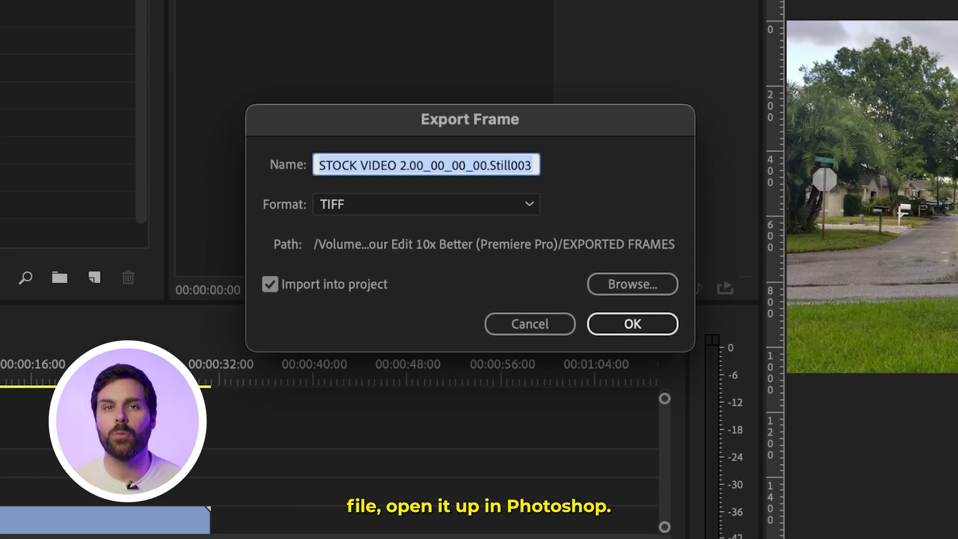
{"action": "left_click", "coordinate": [564, 314]}
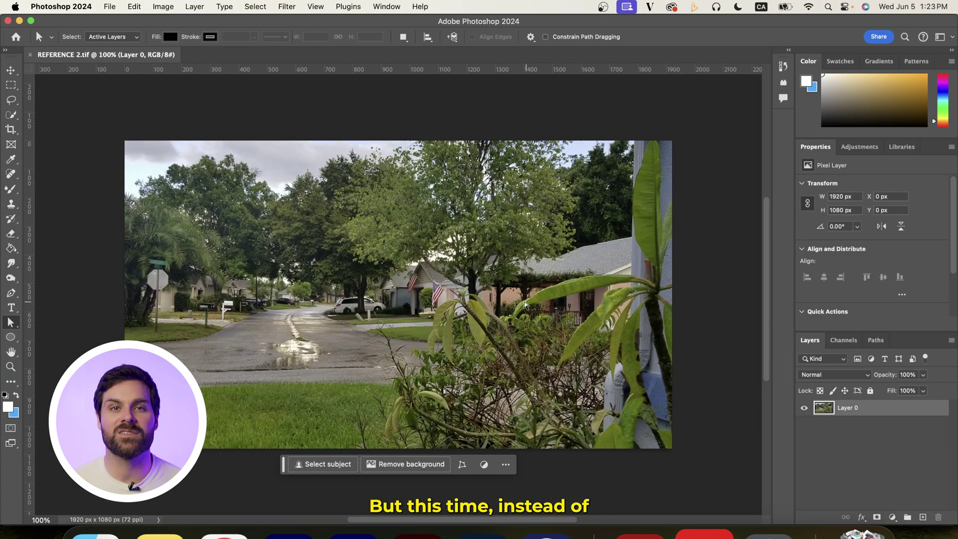
Step: Lasso a rough selection around the street sign beside the palm tree and replace it with Generative Fill using no prompt
{"action": "left_click", "coordinate": [11, 99]}
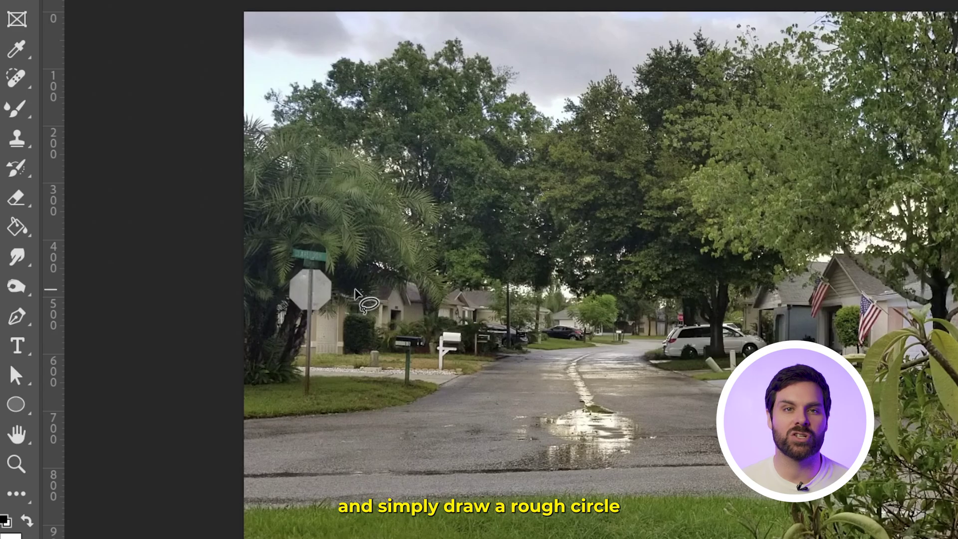
{"action": "mouse_move", "coordinate": [179, 276]}
{"action": "left_mouse_down"}
{"action": "mouse_move", "coordinate": [179, 264]}
{"action": "mouse_move", "coordinate": [149, 249]}
{"action": "left_mouse_up"}
{"action": "mouse_move", "coordinate": [294, 234]}
{"action": "left_mouse_down"}
{"action": "mouse_move", "coordinate": [287, 357]}
{"action": "mouse_move", "coordinate": [317, 424]}
{"action": "mouse_move", "coordinate": [348, 372]}
{"action": "mouse_move", "coordinate": [354, 300]}
{"action": "left_mouse_up"}
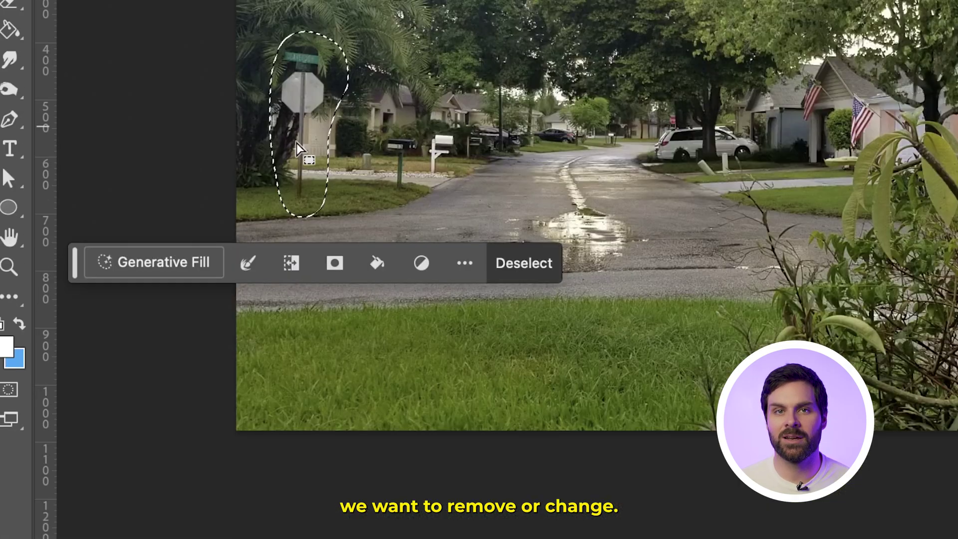
{"action": "left_click", "coordinate": [197, 261]}
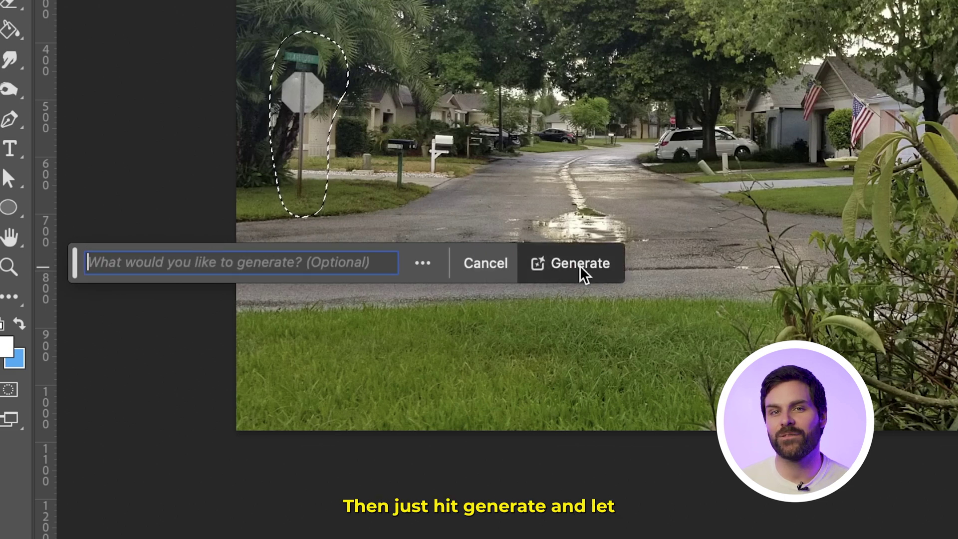
{"action": "left_click", "coordinate": [583, 269]}
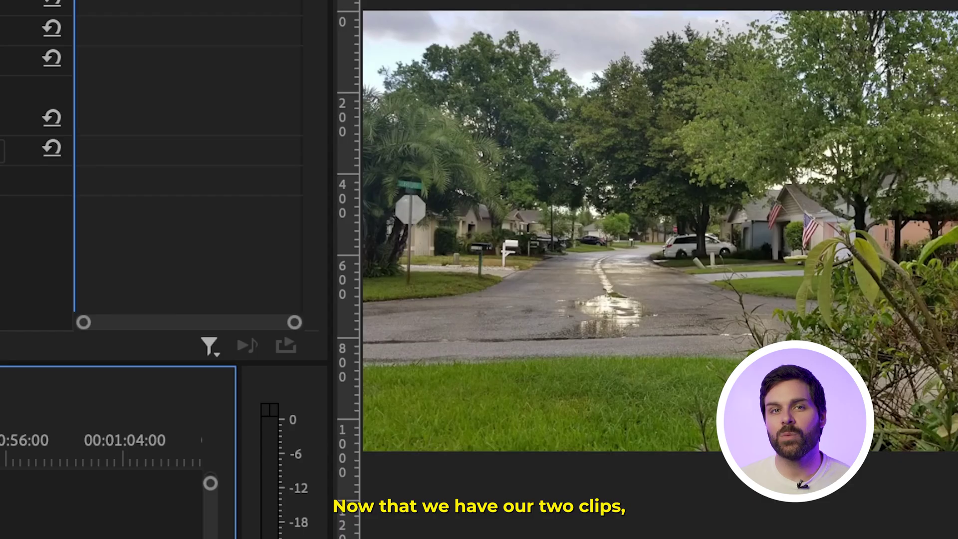
Step: In Premiere Pro, mask the street sign on the upper video clip's opacity and invert the mask
{"action": "left_click", "coordinate": [91, 116]}
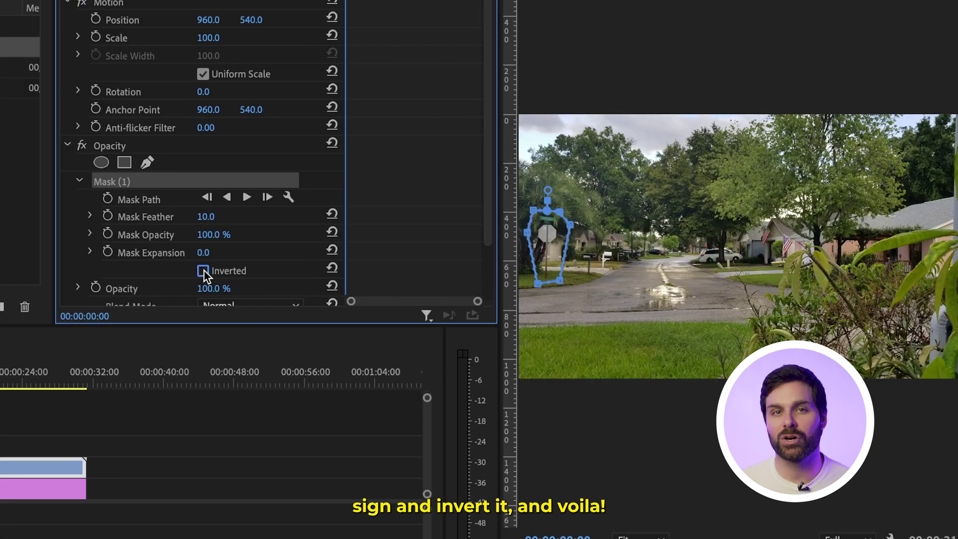
{"action": "left_click", "coordinate": [203, 271]}
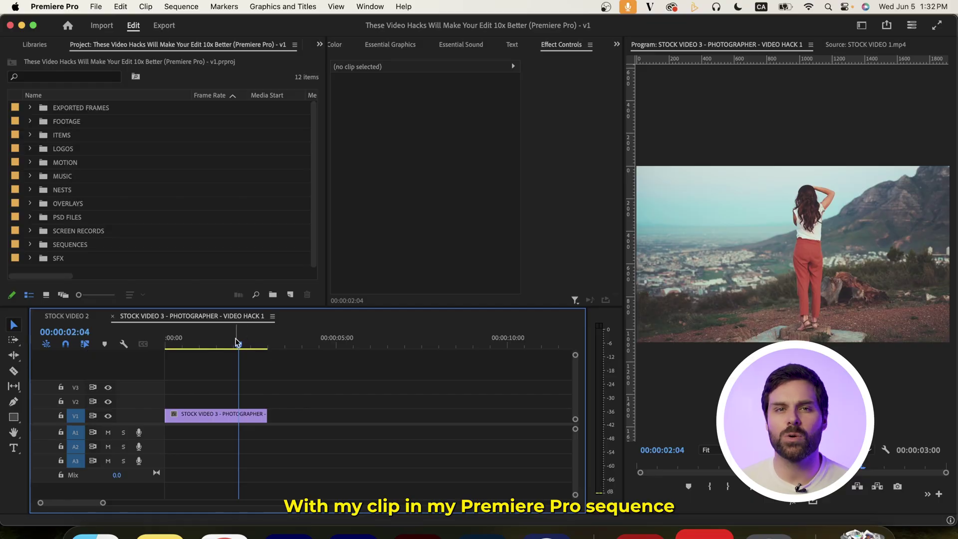
Step: Move the playhead to the first frame of the STOCK VIDEO 3 sequence and export that frame as REFERENCE 3.tif
{"action": "left_click_drag", "start_coordinate": [237, 343], "coordinate": [233, 342]}
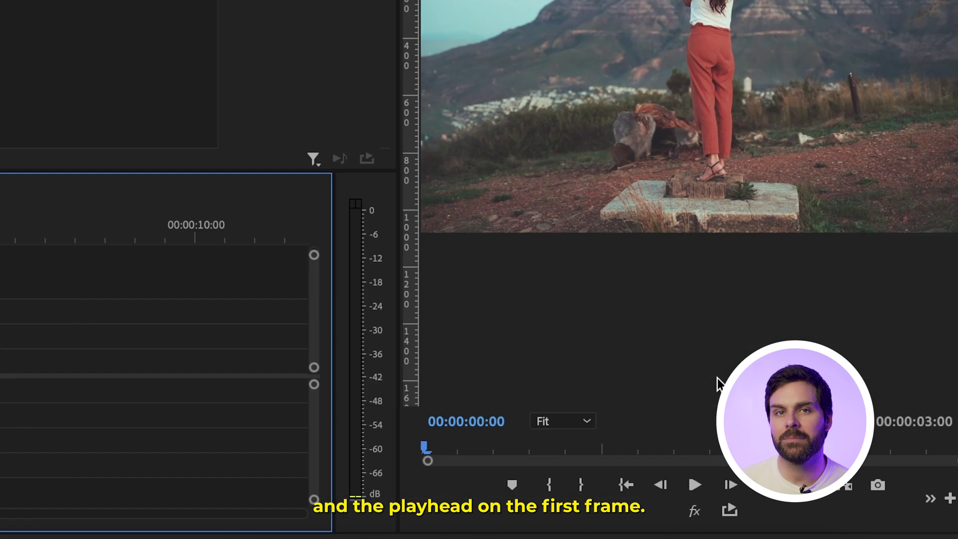
{"action": "left_click", "coordinate": [878, 485]}
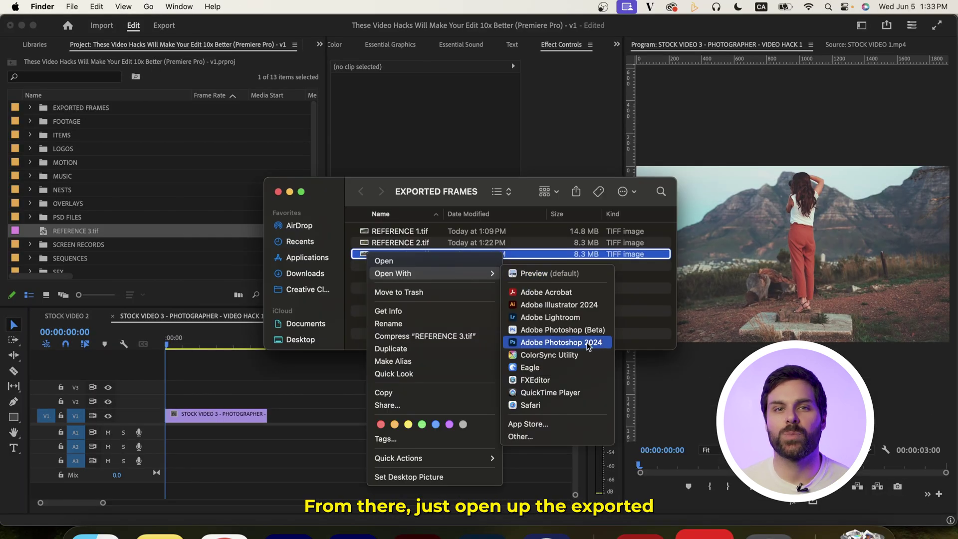
Step: Open REFERENCE 3.tif in Adobe Photoshop 2024 and cycle through the Generative Fill variations for the prompt "modern building"
{"action": "left_click", "coordinate": [588, 343]}
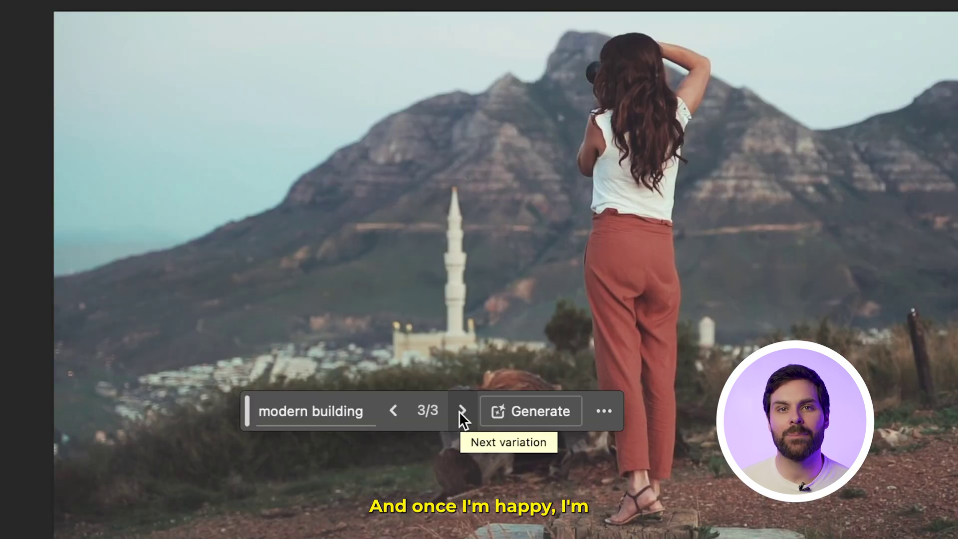
{"action": "left_click", "coordinate": [459, 411]}
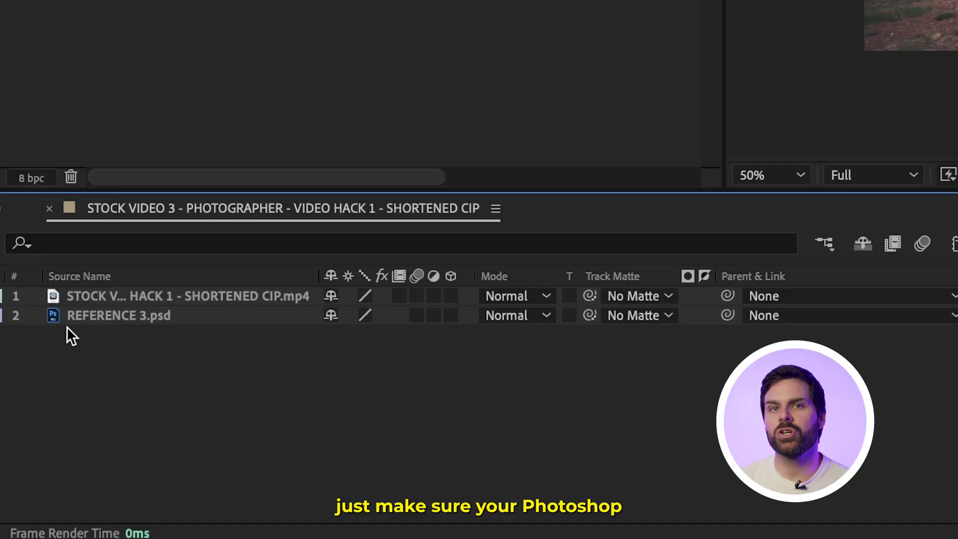
Step: In After Effects, move REFERENCE 3.psd above the video layer and mask around the AI-generated building with the Pen tool
{"action": "left_click_drag", "start_coordinate": [52, 318], "coordinate": [53, 289]}
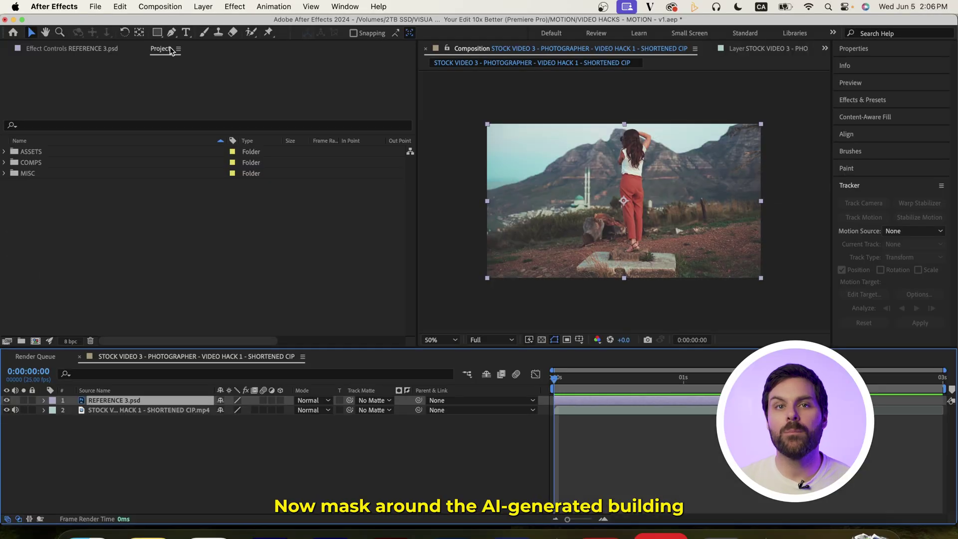
{"action": "left_click", "coordinate": [174, 32]}
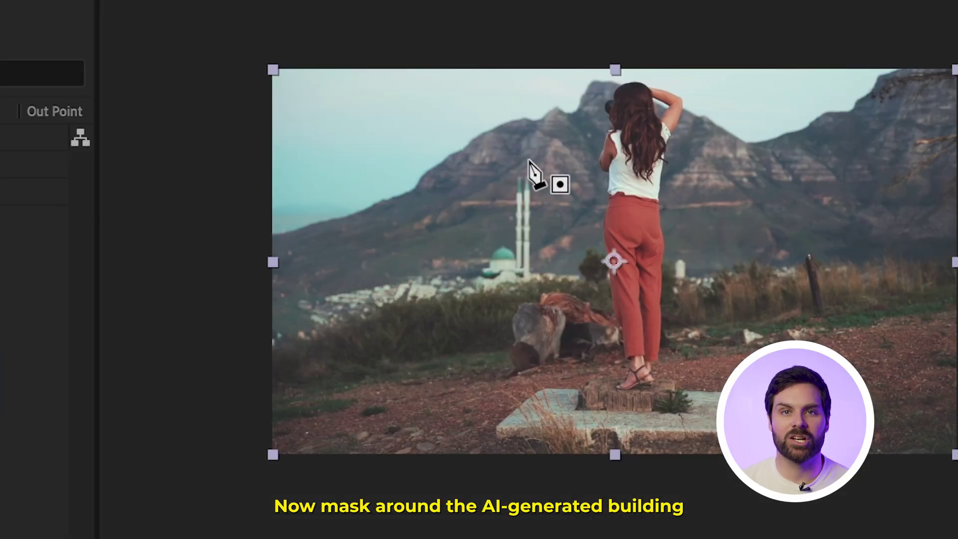
{"action": "left_click", "coordinate": [544, 162]}
{"action": "left_click", "coordinate": [505, 166]}
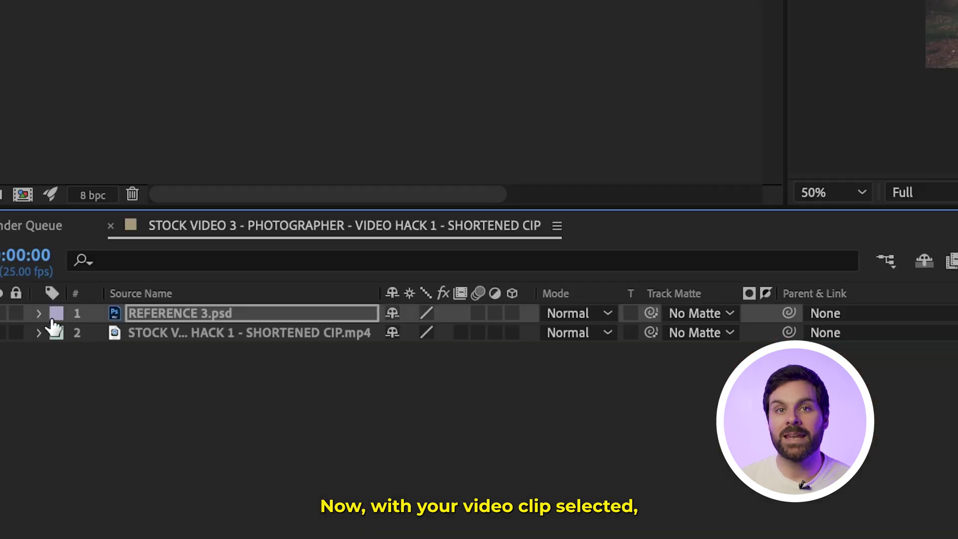
Step: Track the video clip's motion with Position and Rotation enabled, place the two track points in the background, and analyze forward
{"action": "left_click", "coordinate": [115, 332]}
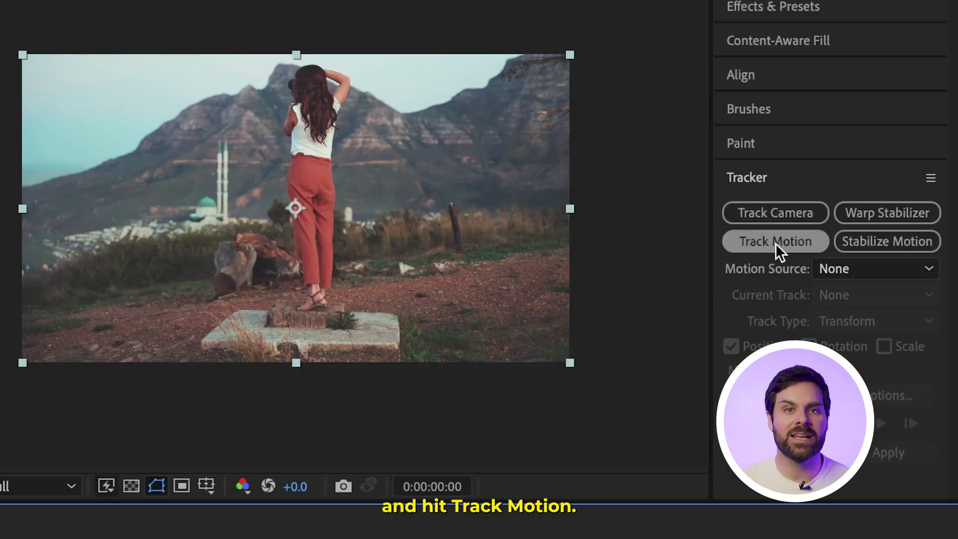
{"action": "left_click", "coordinate": [776, 242]}
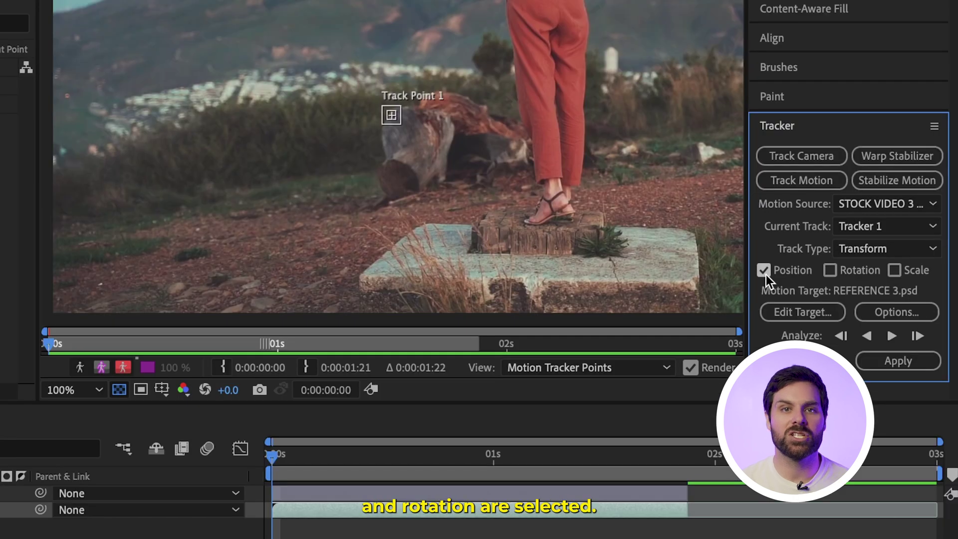
{"action": "left_click", "coordinate": [831, 270]}
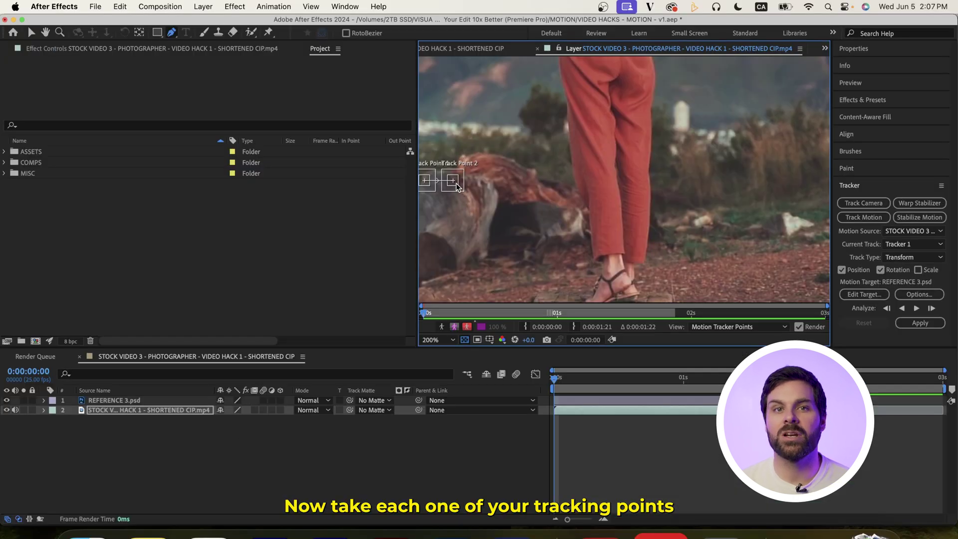
{"action": "mouse_move", "coordinate": [521, 171]}
{"action": "left_mouse_down"}
{"action": "mouse_move", "coordinate": [685, 124]}
{"action": "mouse_move", "coordinate": [522, 177]}
{"action": "left_mouse_up"}
{"action": "key", "text": "comma"}
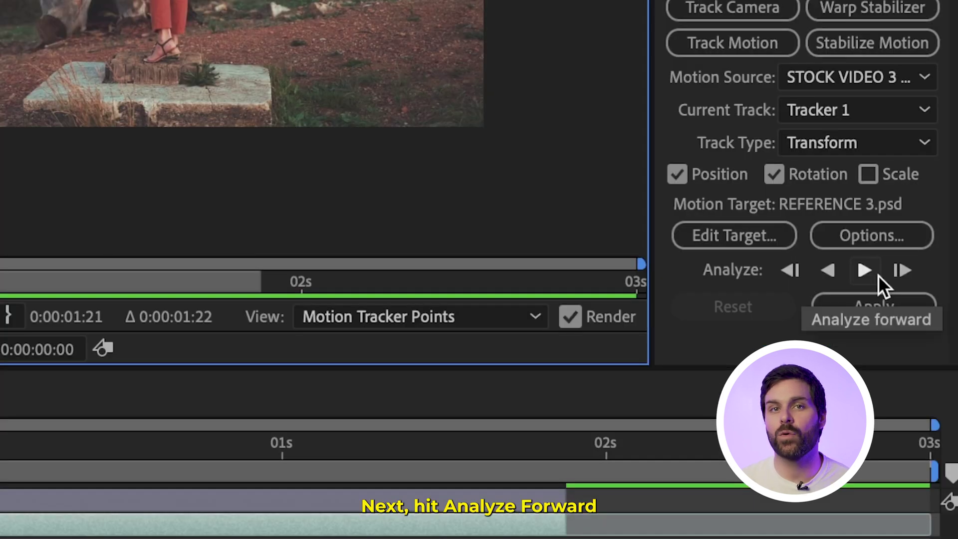
{"action": "left_click", "coordinate": [918, 308]}
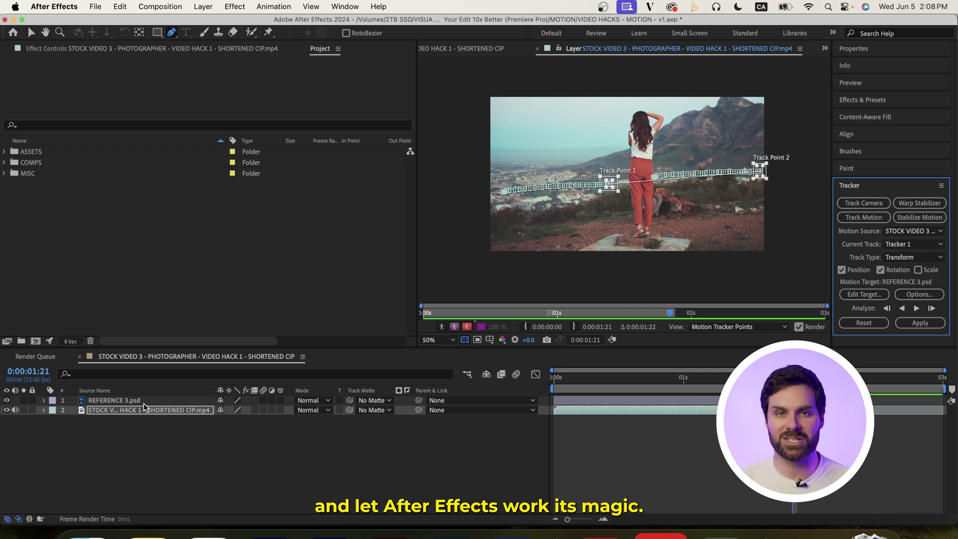
Step: Create a new null object in the photographer composition
{"action": "right_click", "coordinate": [121, 425]}
{"action": "mouse_move", "coordinate": [228, 378]}
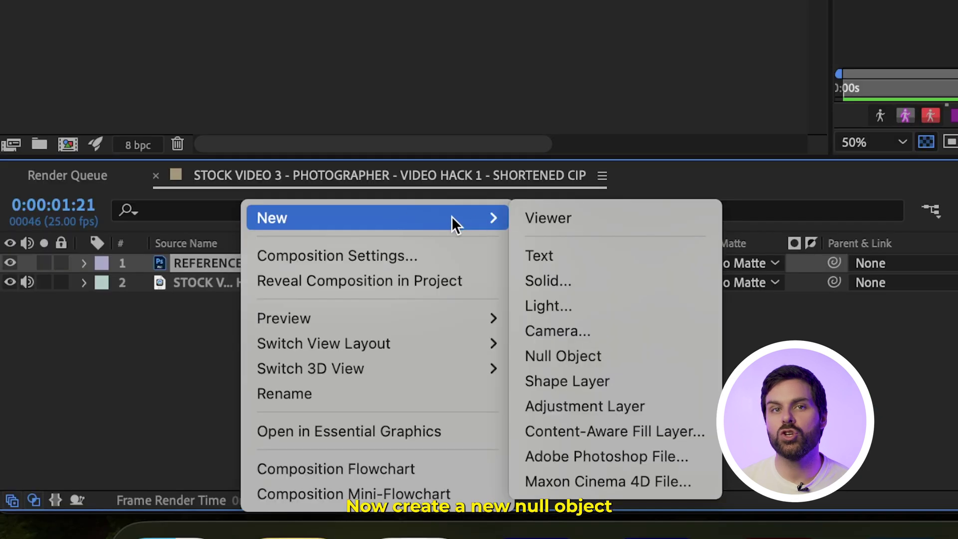
{"action": "left_click", "coordinate": [618, 356]}
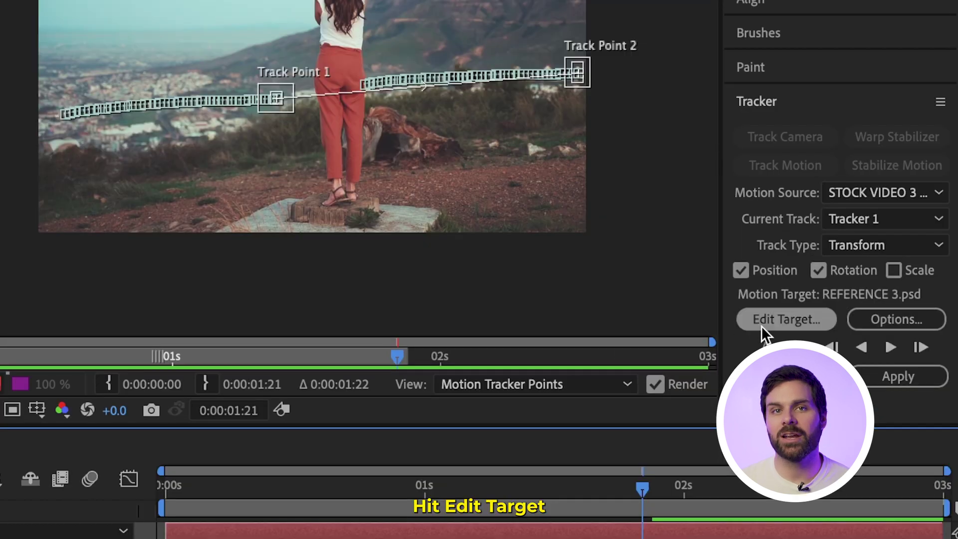
Step: Set Null 3 as the motion target of the tracker and apply the tracking to the X and Y dimensions
{"action": "left_click", "coordinate": [761, 326]}
{"action": "left_click", "coordinate": [107, 268]}
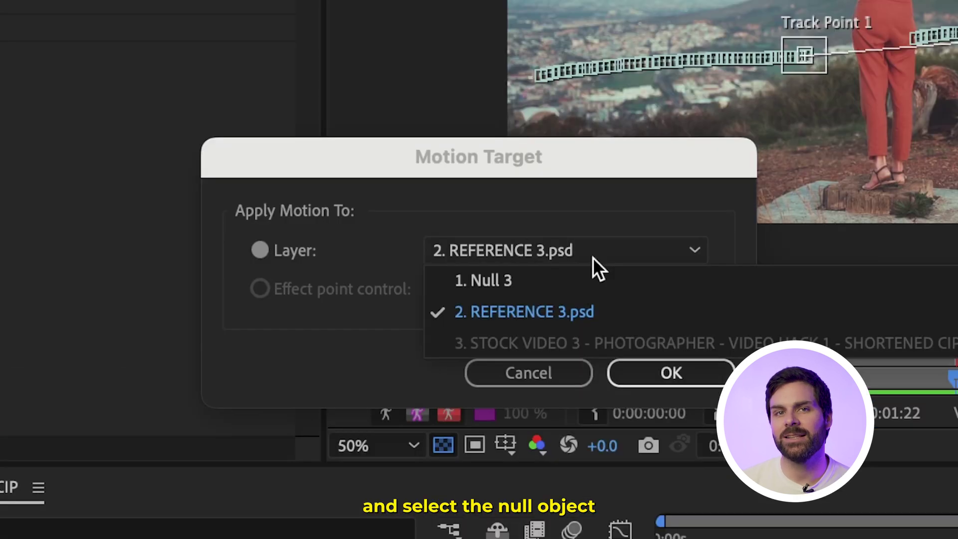
{"action": "left_click", "coordinate": [100, 288]}
{"action": "left_click", "coordinate": [160, 351]}
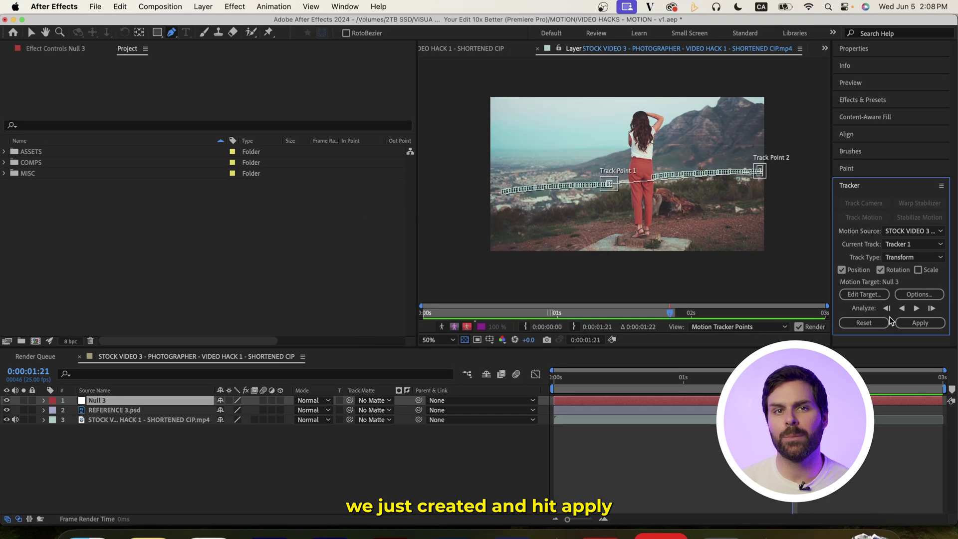
{"action": "left_click", "coordinate": [917, 323]}
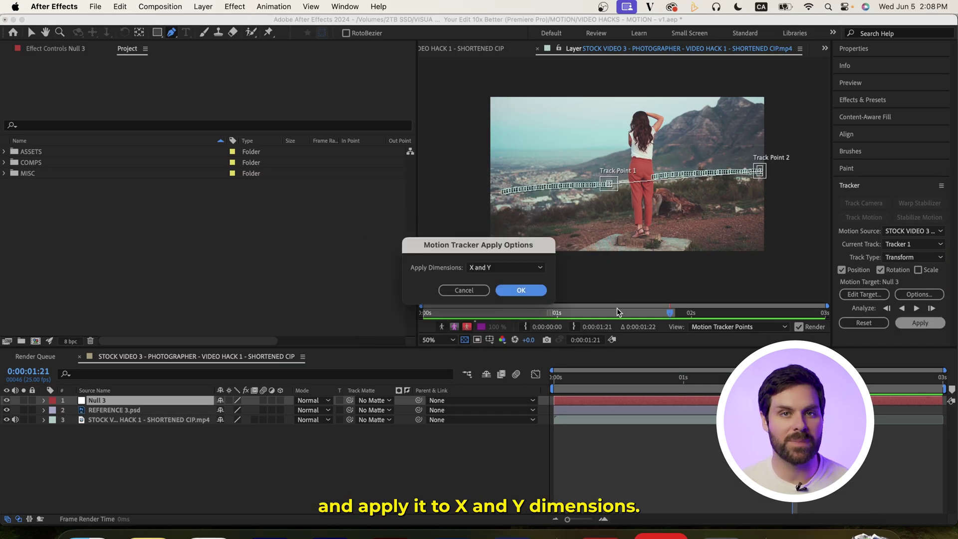
{"action": "left_click", "coordinate": [529, 293]}
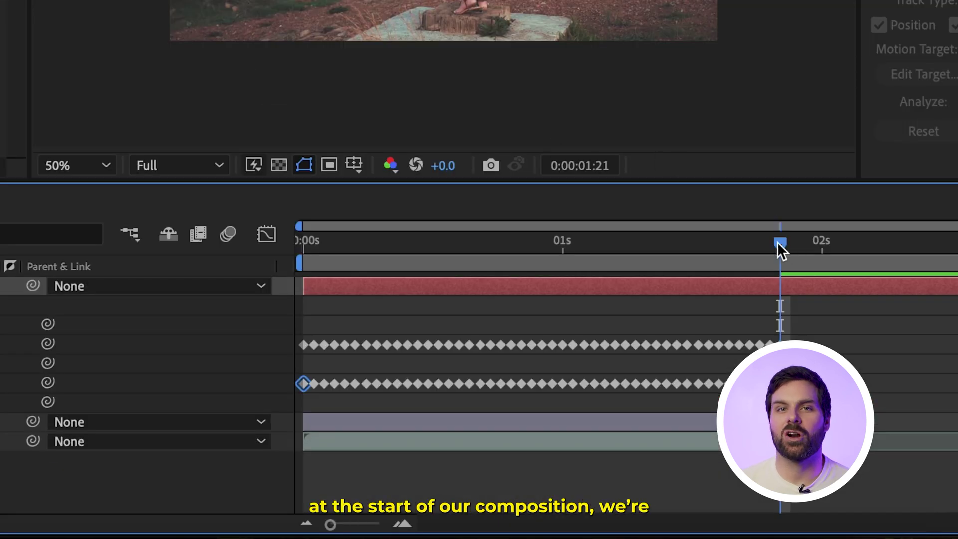
Step: Return the playhead to the start of the composition and parent REFERENCE 3.psd to Null 3
{"action": "left_click_drag", "start_coordinate": [778, 242], "coordinate": [189, 246]}
{"action": "left_click_drag", "start_coordinate": [32, 422], "coordinate": [0, 235]}
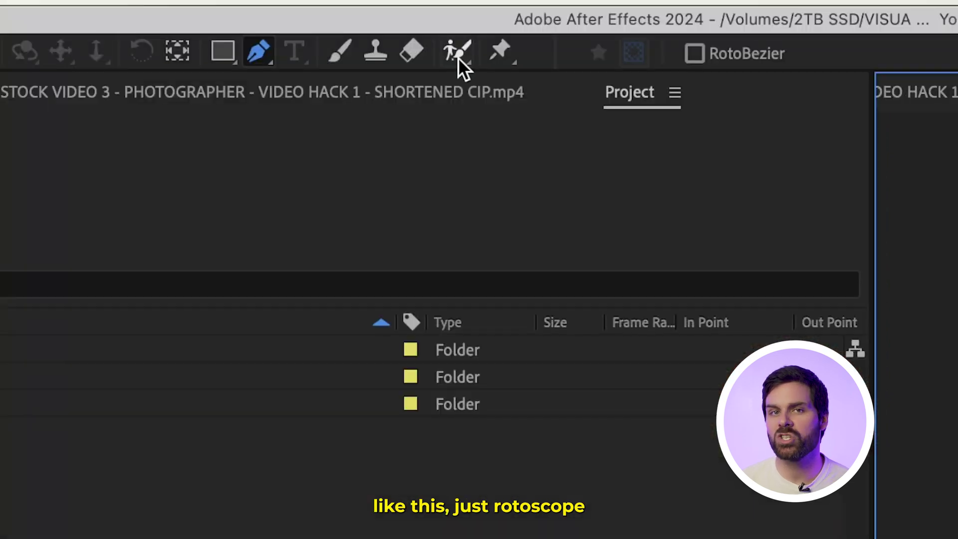
Step: Rotoscope the photographer on the duplicated video clip with the Roto Brush and place that layer above REFERENCE 3.psd
{"action": "left_click", "coordinate": [458, 55]}
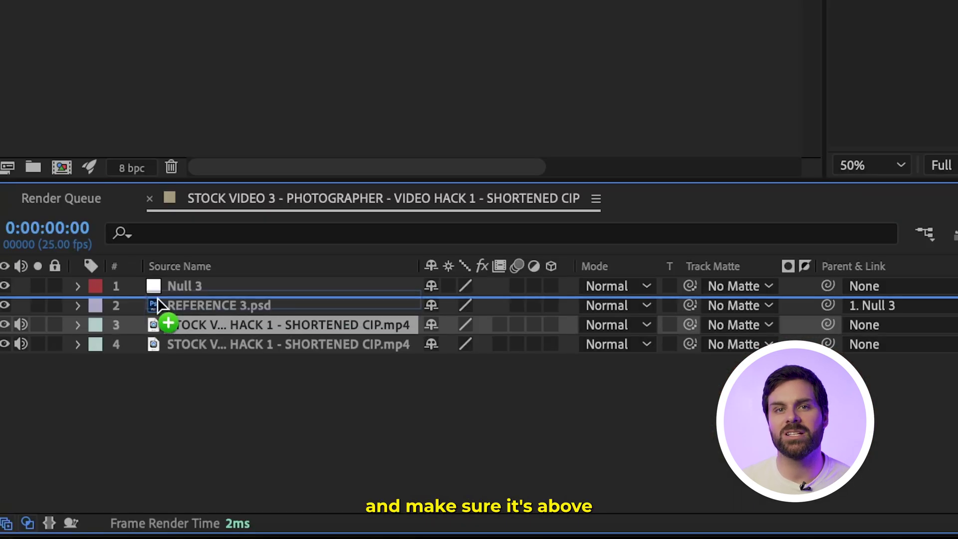
{"action": "left_click_drag", "start_coordinate": [157, 299], "coordinate": [160, 280]}
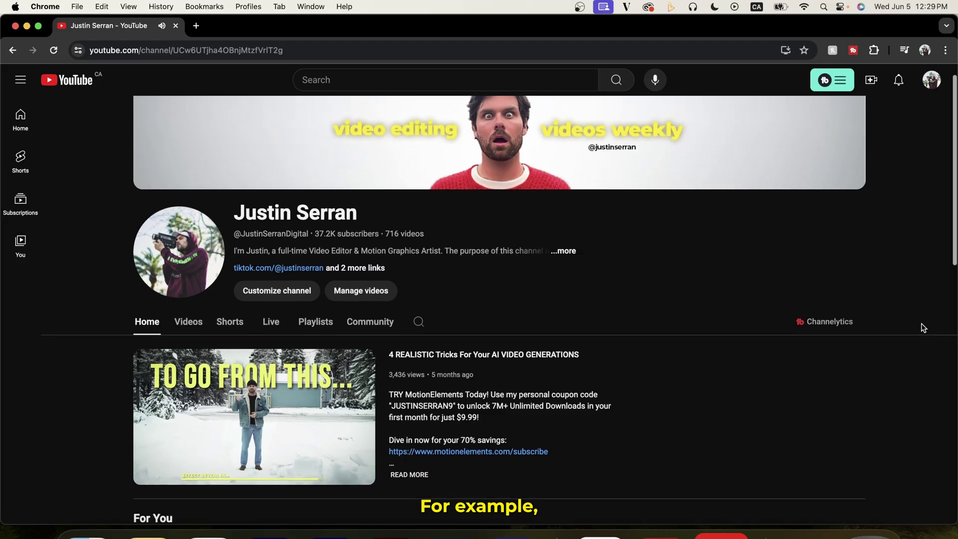
{"action": "scroll", "coordinate": [923, 327], "scroll_direction": "down", "scroll_amount": 10}
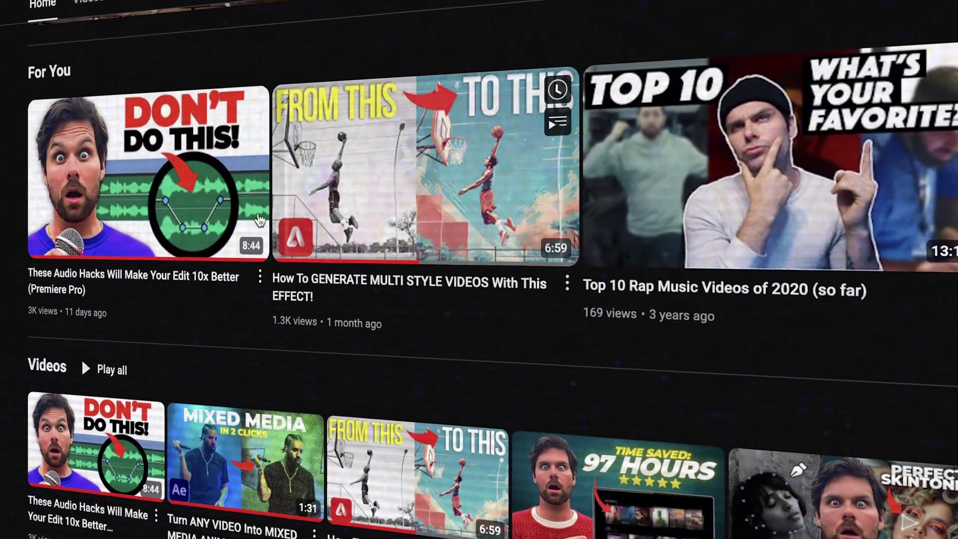
{"action": "mouse_move", "coordinate": [199, 193]}
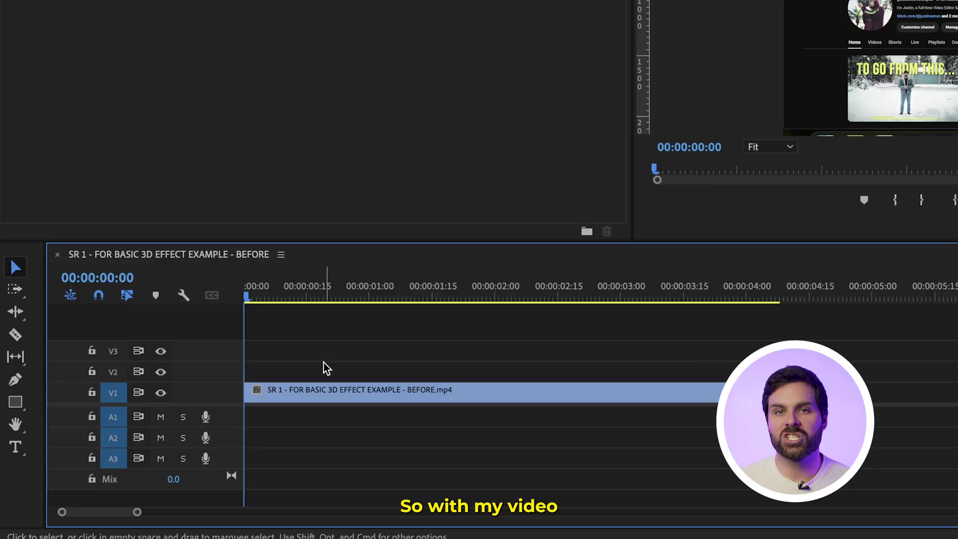
Step: In Premiere Pro, find the Basic 3D effect and apply it to the screen recording clip on V1
{"action": "left_click", "coordinate": [309, 390]}
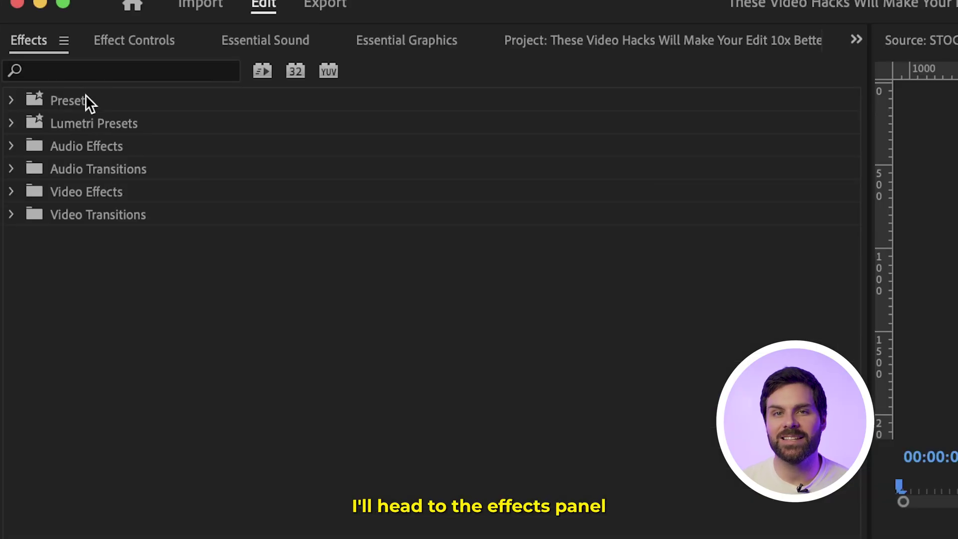
{"action": "left_click", "coordinate": [75, 69]}
{"action": "type", "text": "basic"}
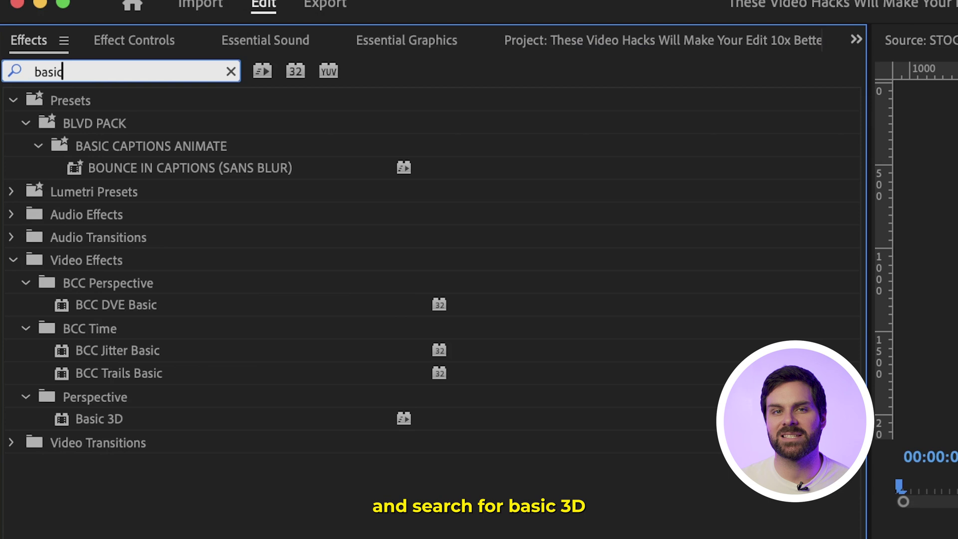
{"action": "type", "text": " 3"}
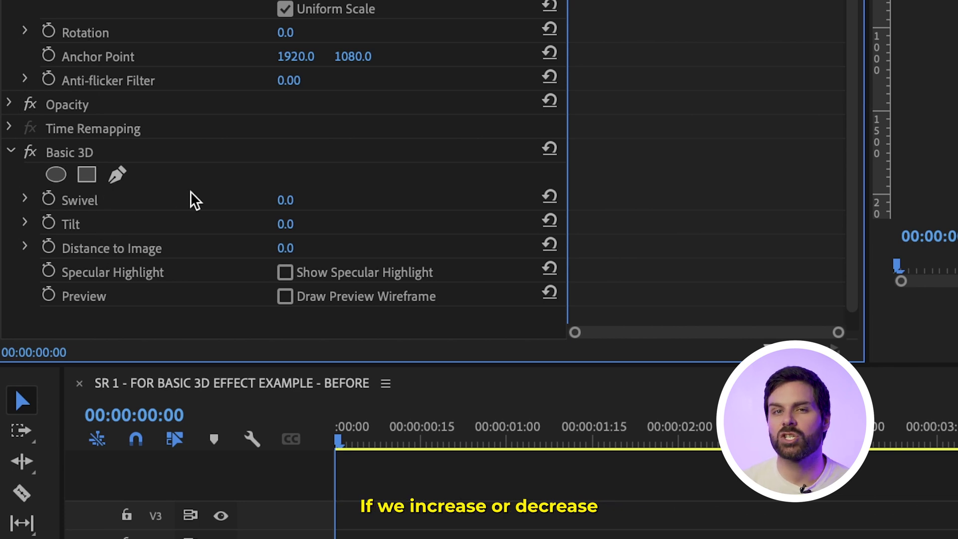
Step: Try out Basic 3D's Swivel, Tilt and Distance to Image on the screen recording clip, resetting each value
{"action": "left_click_drag", "start_coordinate": [280, 200], "coordinate": [267, 200]}
{"action": "left_click_drag", "start_coordinate": [59, 243], "coordinate": [65, 244]}
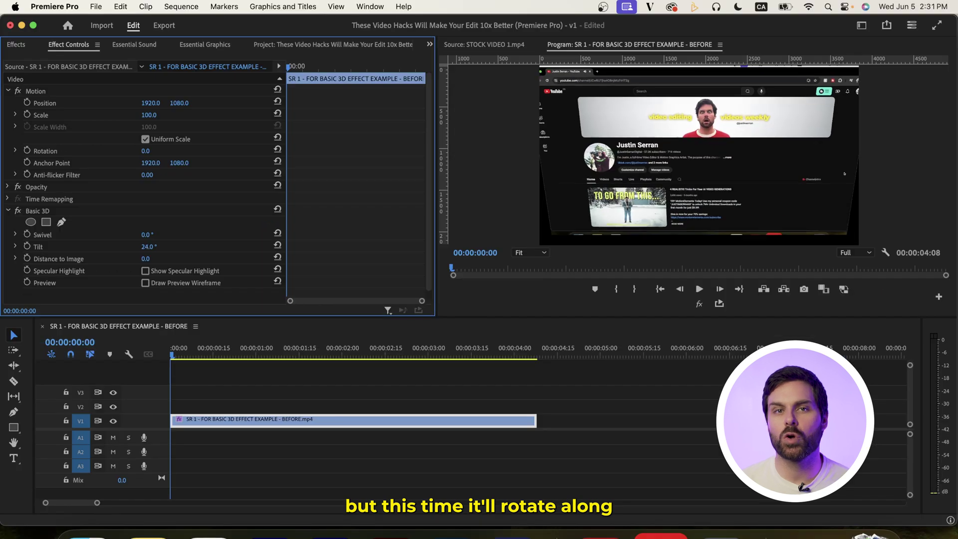
{"action": "left_click_drag", "start_coordinate": [272, 229], "coordinate": [313, 230]}
{"action": "left_click_drag", "start_coordinate": [149, 246], "coordinate": [155, 248]}
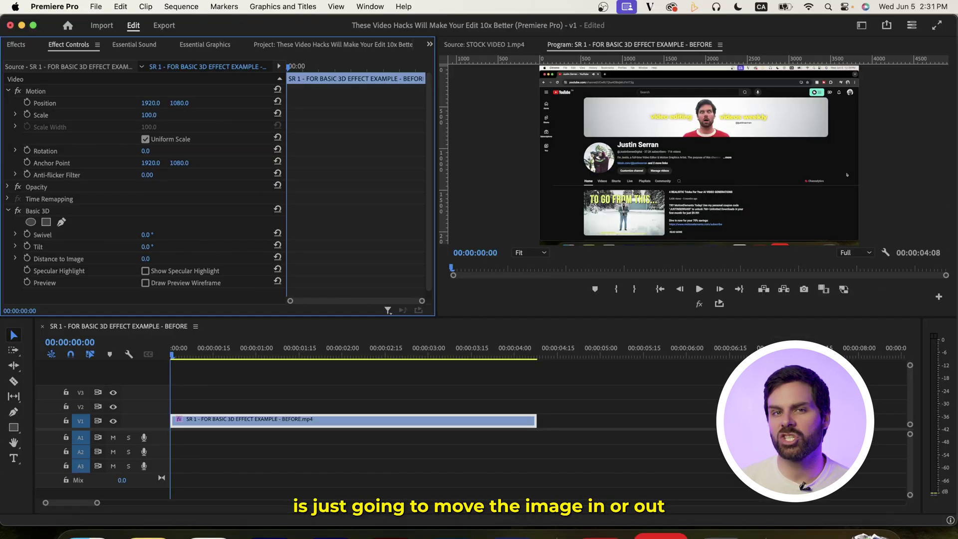
{"action": "left_click_drag", "start_coordinate": [269, 248], "coordinate": [303, 248]}
{"action": "mouse_move", "coordinate": [149, 258]}
{"action": "left_mouse_down"}
{"action": "mouse_move", "coordinate": [120, 258]}
{"action": "mouse_move", "coordinate": [157, 259]}
{"action": "left_mouse_up"}
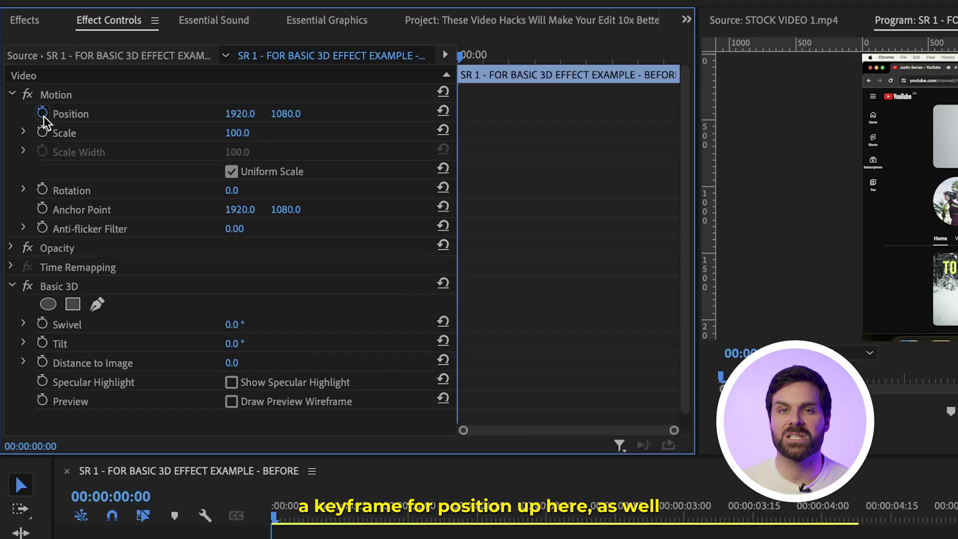
Step: Enable keyframes for Position, Swivel, Tilt and Distance to Image at the clip's first frame, and play back the 3D animation
{"action": "left_click", "coordinate": [27, 103]}
{"action": "left_click", "coordinate": [27, 235]}
{"action": "left_click", "coordinate": [27, 246]}
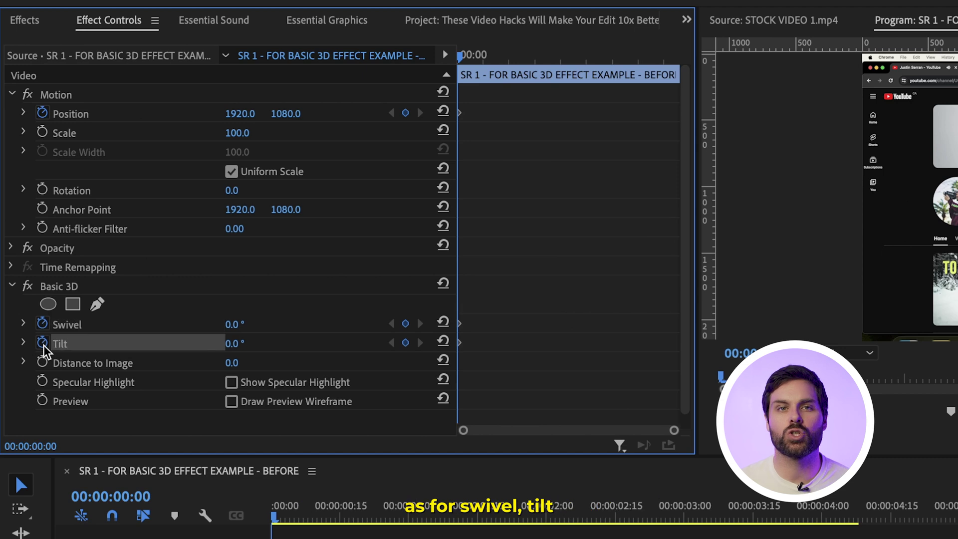
{"action": "left_click", "coordinate": [42, 363]}
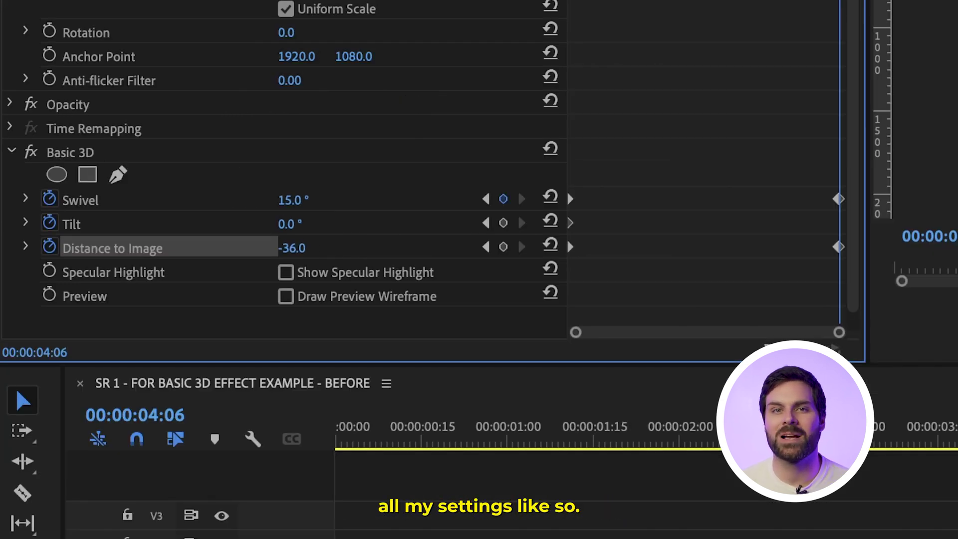
{"action": "key", "text": "space"}
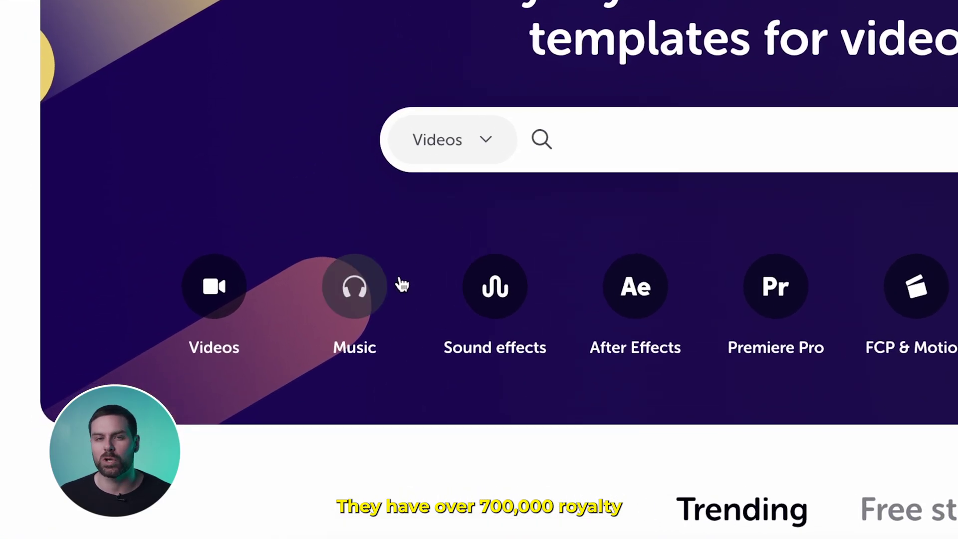
Step: On the MotionElements website, browse the music moods and After Effects templates, and play the Retro Wave Intro #1 preview
{"action": "left_click", "coordinate": [398, 282]}
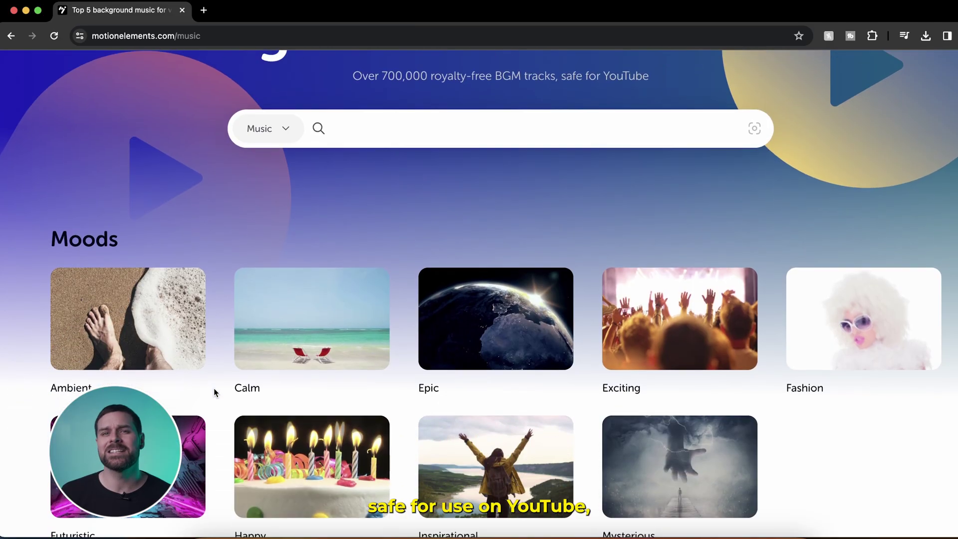
{"action": "scroll", "coordinate": [214, 388], "scroll_direction": "down", "scroll_amount": 3}
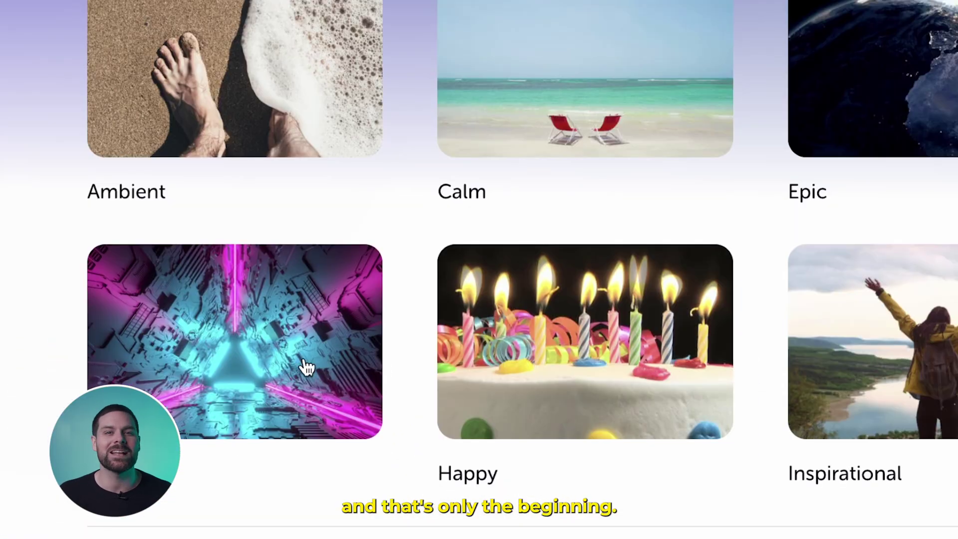
{"action": "left_click", "coordinate": [165, 416]}
{"action": "scroll", "coordinate": [182, 396], "scroll_direction": "down", "scroll_amount": 5}
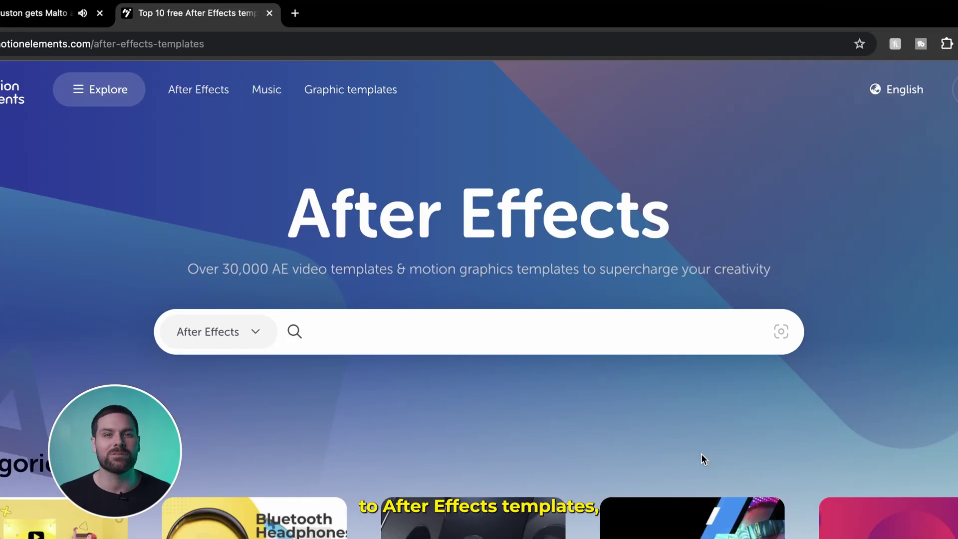
{"action": "scroll", "coordinate": [702, 454], "scroll_direction": "down", "scroll_amount": 3}
{"action": "scroll", "coordinate": [703, 357], "scroll_direction": "down", "scroll_amount": 1}
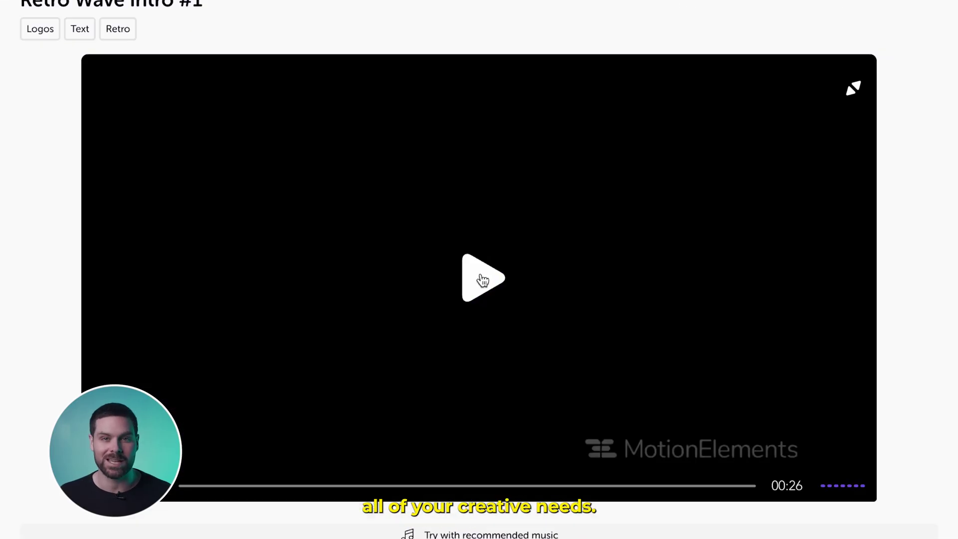
{"action": "left_click", "coordinate": [482, 313]}
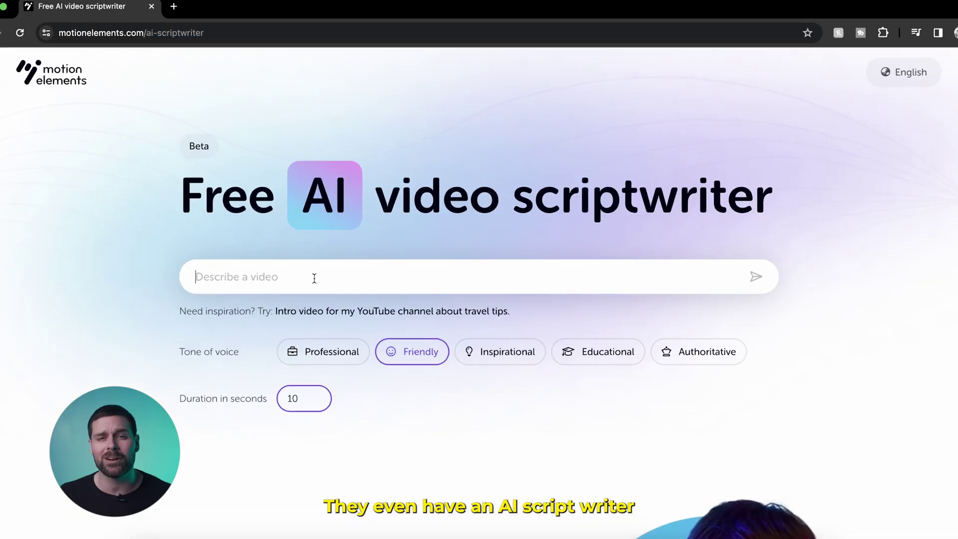
Step: Generate a Professional-tone, 30-second AI script from the suggested "Intro video for my YouTube channel about travel tips" prompt and read through it
{"action": "left_click", "coordinate": [319, 312]}
{"action": "key", "text": "BackSpace"}
{"action": "key", "text": "BackSpace"}
{"action": "type", "text": "30"}
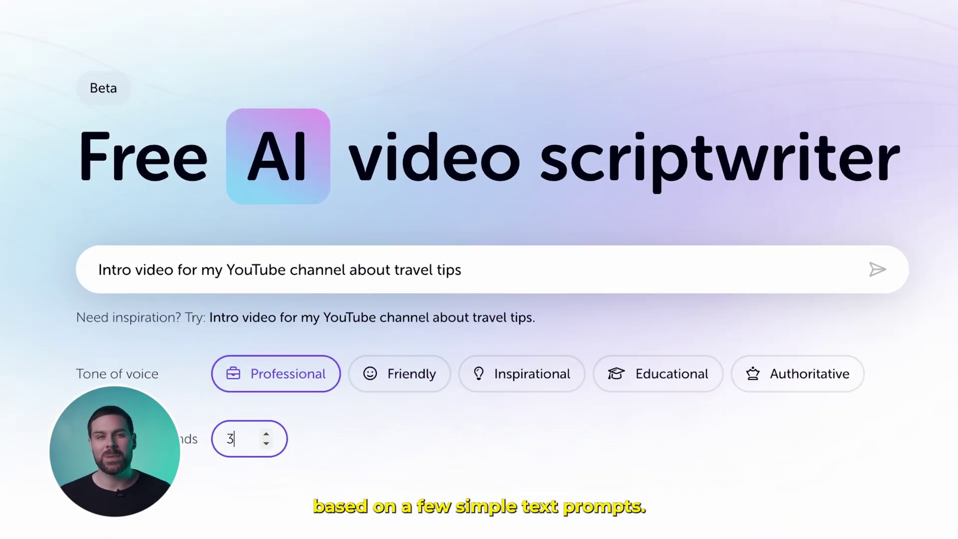
{"action": "left_click", "coordinate": [871, 272]}
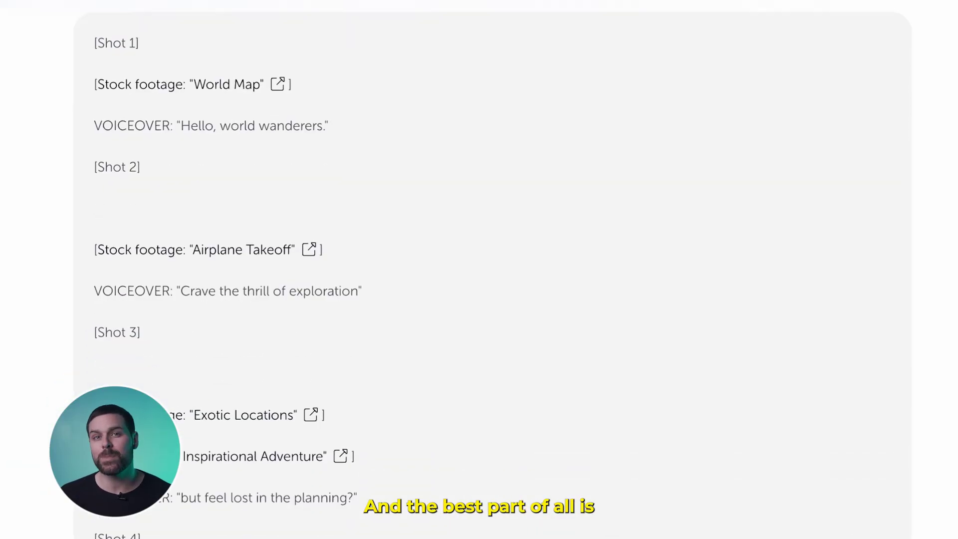
{"action": "scroll", "coordinate": [479, 270], "scroll_direction": "down", "scroll_amount": 8}
{"action": "scroll", "coordinate": [479, 269], "scroll_direction": "down", "scroll_amount": 3}
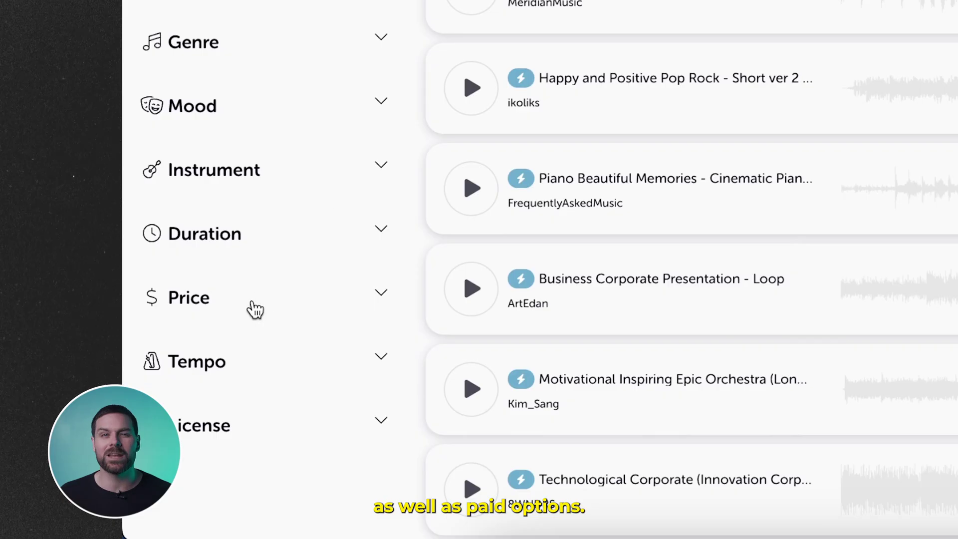
Step: Filter the MotionElements music search by the Free price option and browse the tracks
{"action": "left_click", "coordinate": [252, 309]}
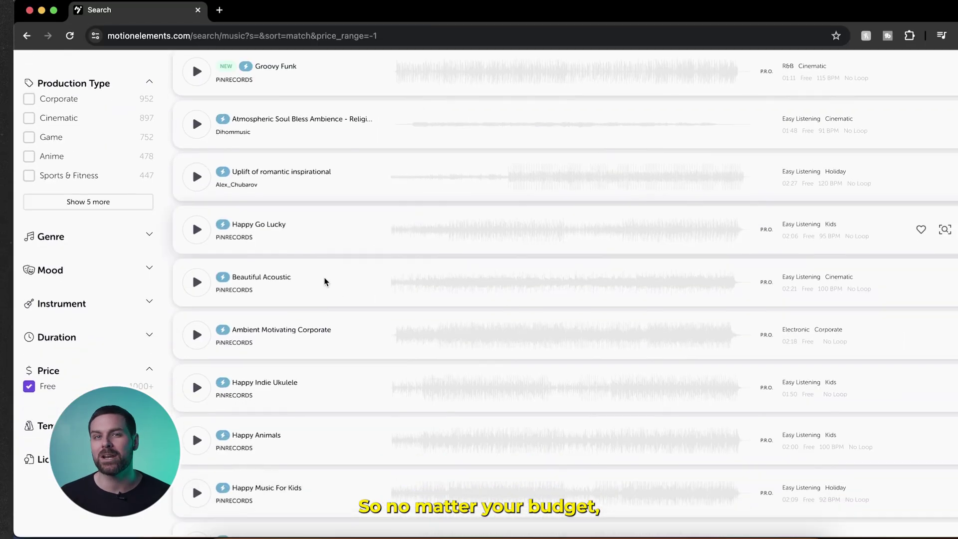
{"action": "scroll", "coordinate": [325, 282], "scroll_direction": "down", "scroll_amount": 6}
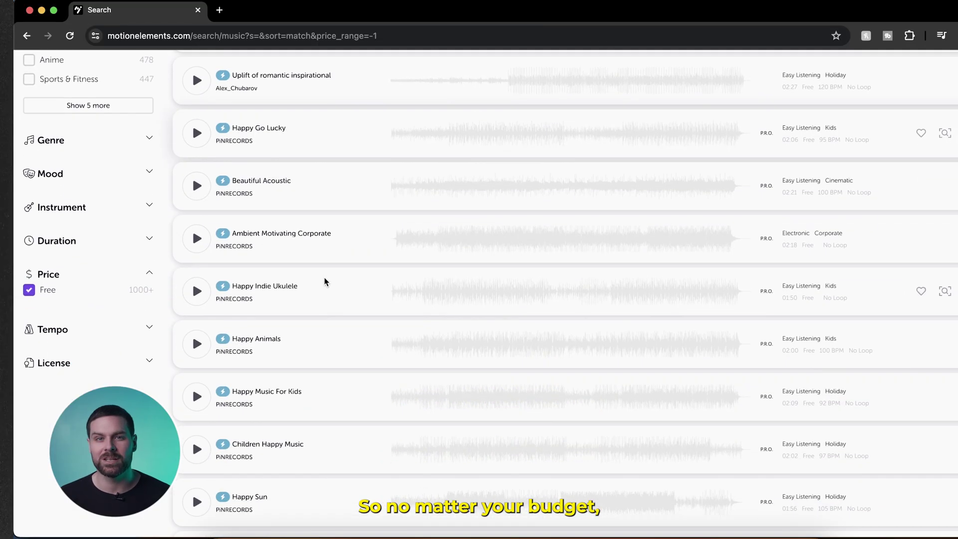
{"action": "scroll", "coordinate": [324, 282], "scroll_direction": "down", "scroll_amount": 1}
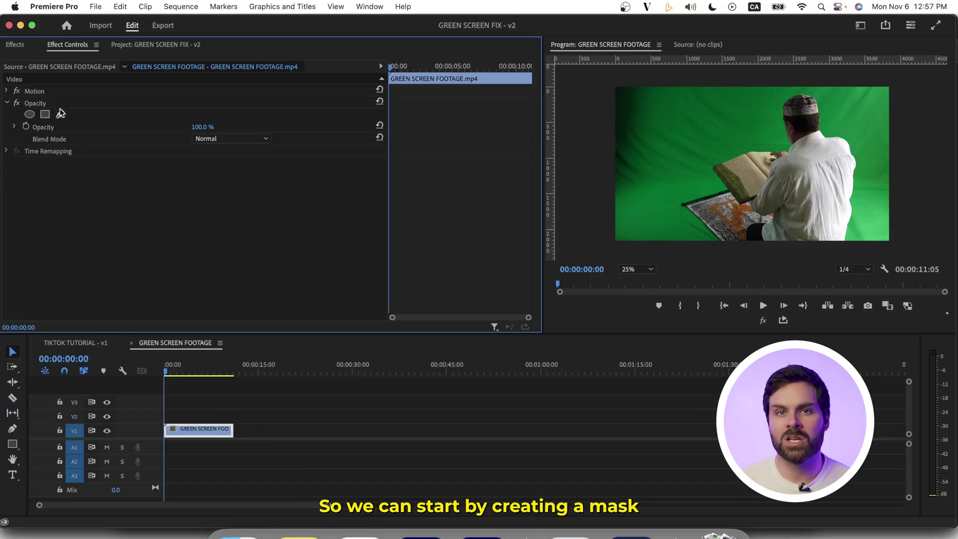
Step: In Premiere Pro, draw a closed freeform opacity mask around the man, book and rug on the green screen clip
{"action": "left_click", "coordinate": [60, 115]}
{"action": "left_click", "coordinate": [718, 247]}
{"action": "left_click", "coordinate": [675, 201]}
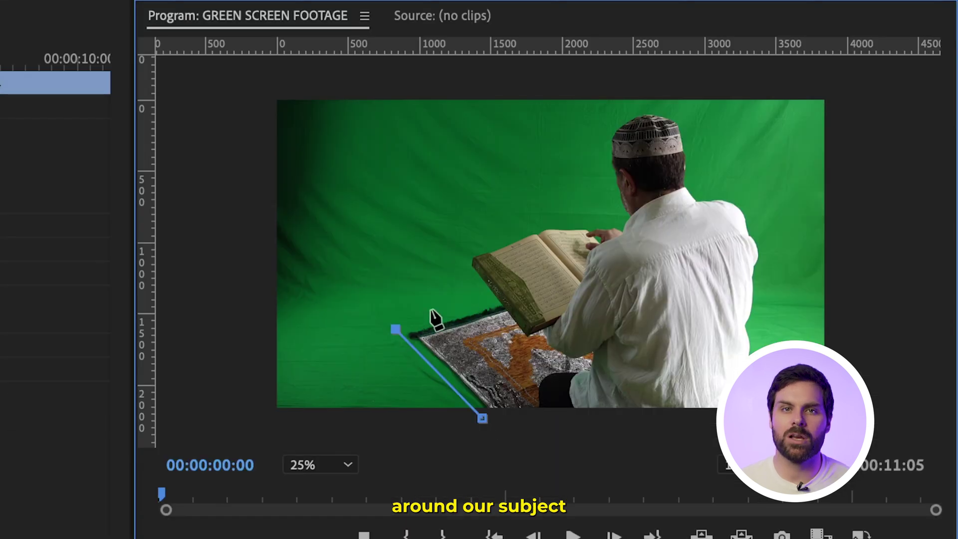
{"action": "left_click", "coordinate": [763, 335]}
{"action": "left_click", "coordinate": [483, 419]}
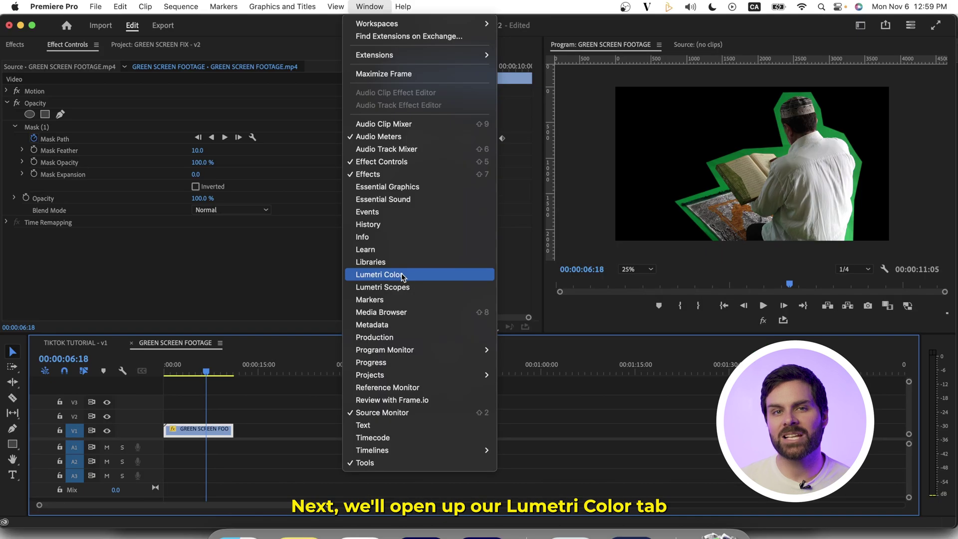
Step: Key the green backdrop with Lumetri Color's HSL Secondary by sampling the green, and widen the saturation and luminance ranges
{"action": "left_click", "coordinate": [401, 273]}
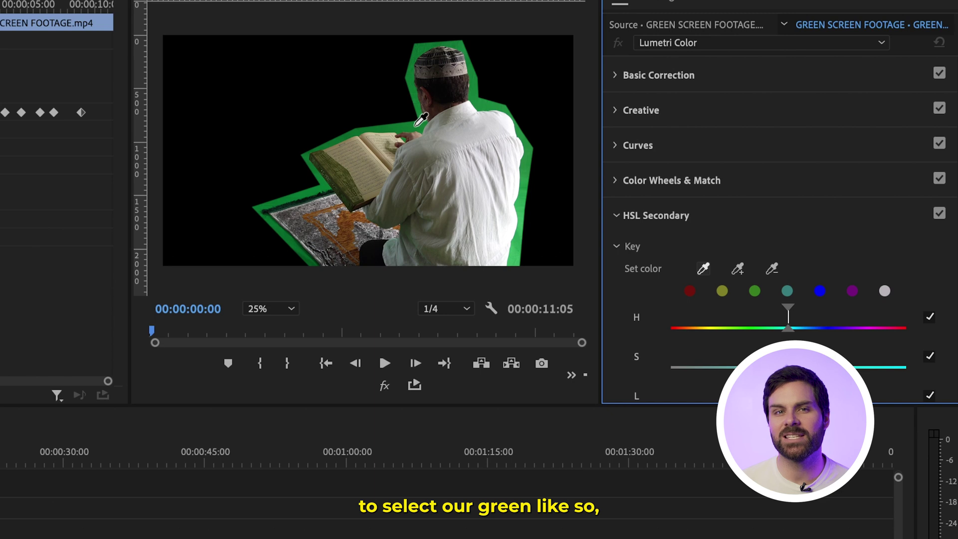
{"action": "left_click", "coordinate": [421, 118]}
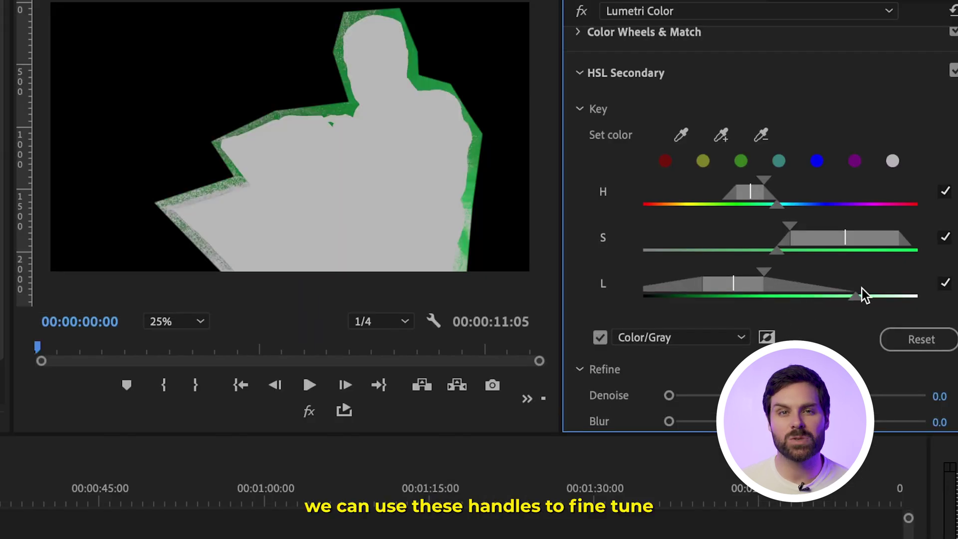
{"action": "left_click_drag", "start_coordinate": [777, 250], "coordinate": [750, 252]}
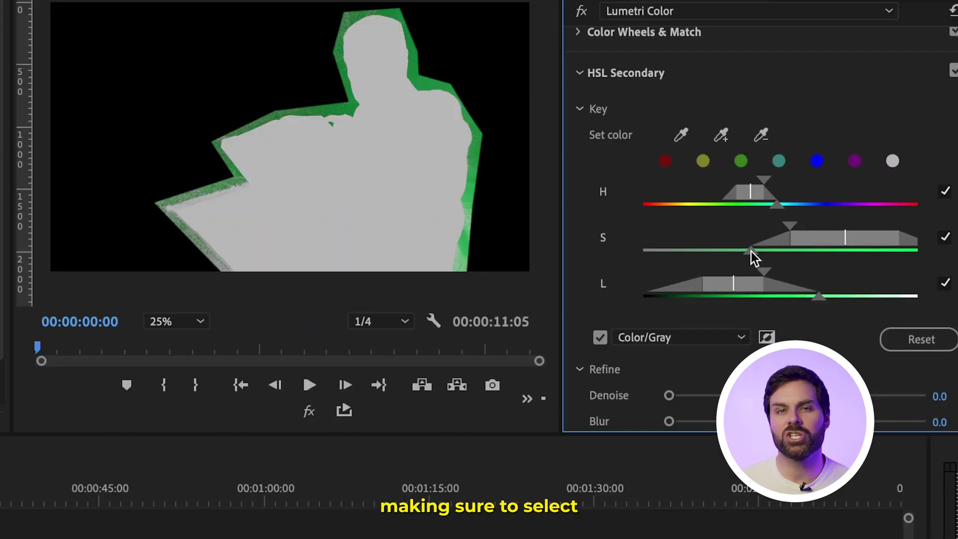
{"action": "left_click_drag", "start_coordinate": [661, 252], "coordinate": [641, 251]}
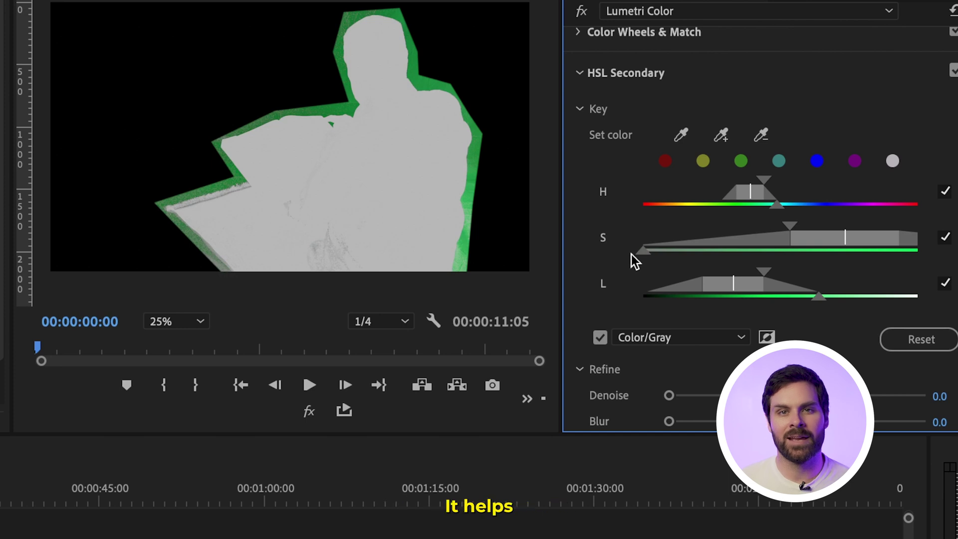
{"action": "left_click_drag", "start_coordinate": [759, 273], "coordinate": [778, 264]}
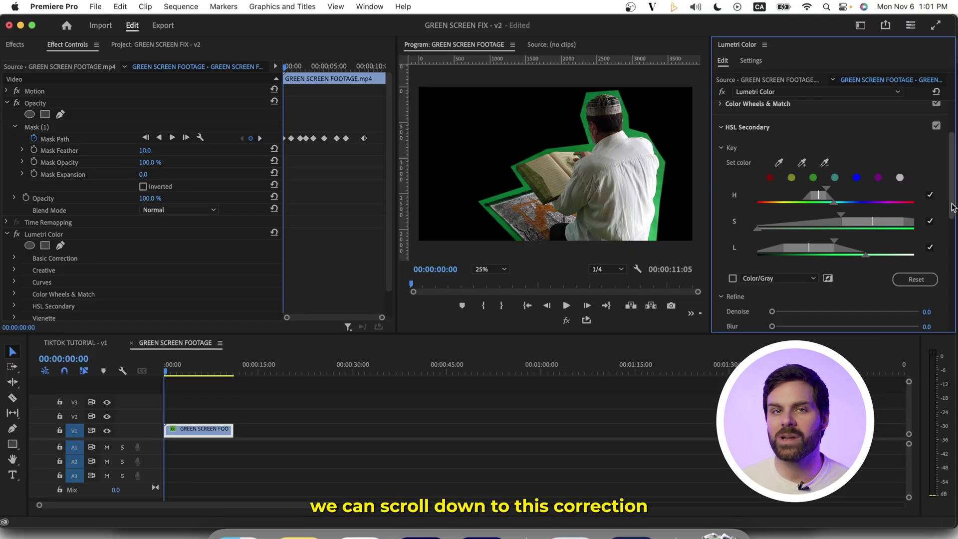
Step: Push the HSL Secondary correction color wheel toward green, and set Contrast to -69.8 and Sharpen to -70.5
{"action": "scroll", "coordinate": [954, 287], "scroll_direction": "down", "scroll_amount": 10}
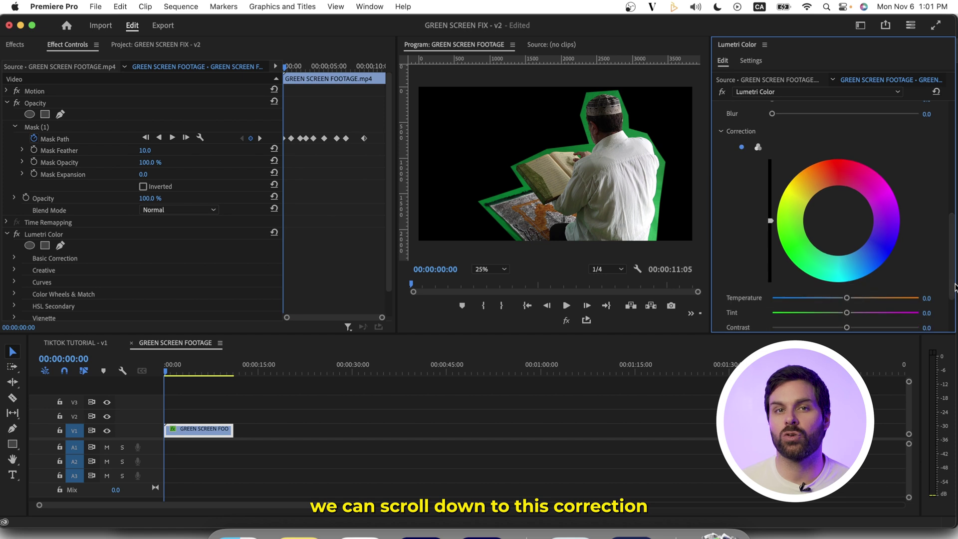
{"action": "left_click_drag", "start_coordinate": [839, 222], "coordinate": [823, 231]}
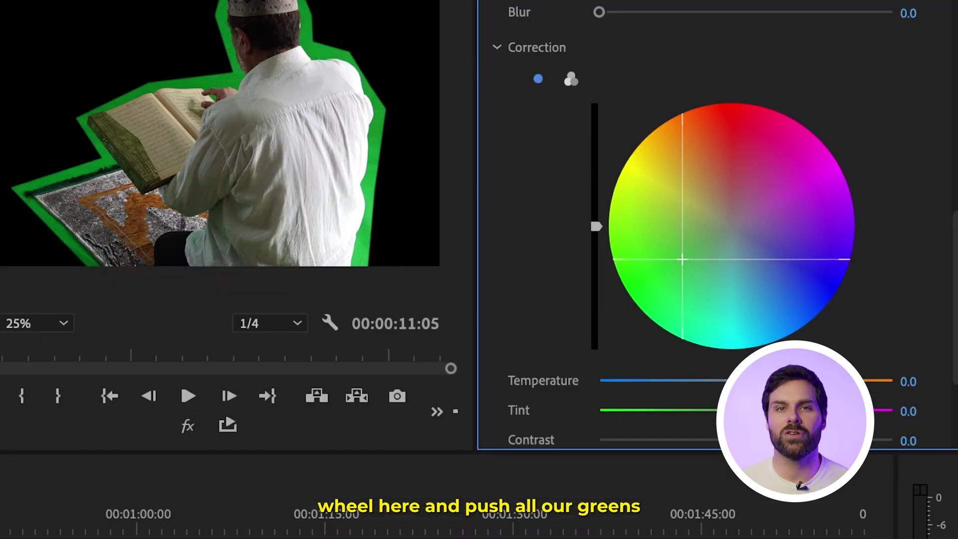
{"action": "left_click_drag", "start_coordinate": [683, 259], "coordinate": [662, 273]}
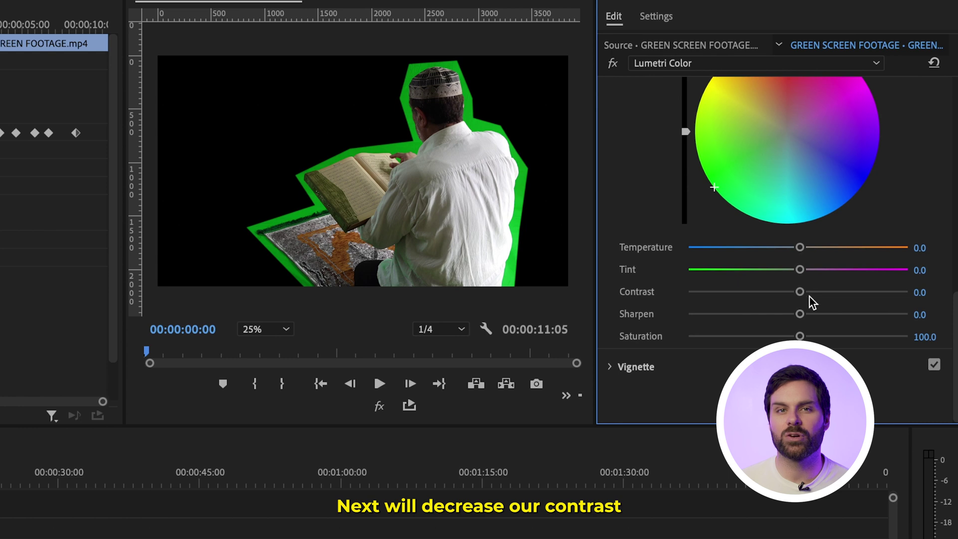
{"action": "left_click_drag", "start_coordinate": [800, 294], "coordinate": [722, 299]}
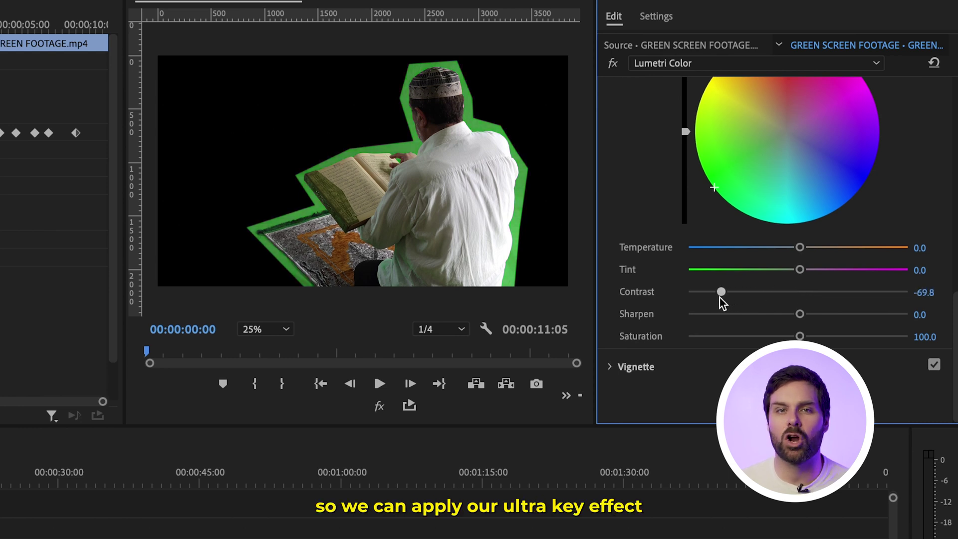
{"action": "left_click_drag", "start_coordinate": [799, 314], "coordinate": [717, 317]}
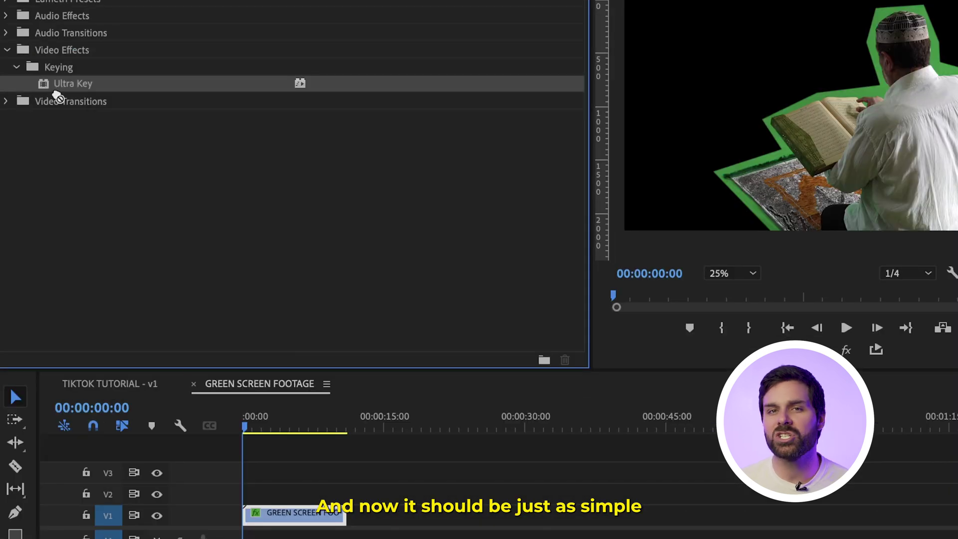
Step: Apply Ultra Key to the green screen clip on V1, sample the corrected green as Key Color, and play back the result
{"action": "left_click_drag", "start_coordinate": [57, 97], "coordinate": [279, 514]}
{"action": "left_click", "coordinate": [80, 45]}
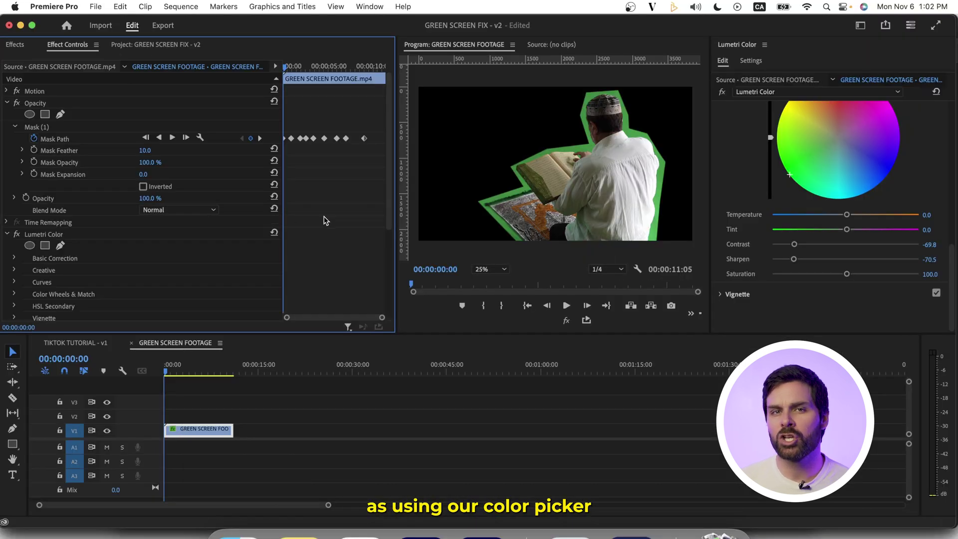
{"action": "scroll", "coordinate": [324, 220], "scroll_direction": "down", "scroll_amount": 5}
{"action": "left_click", "coordinate": [159, 242]}
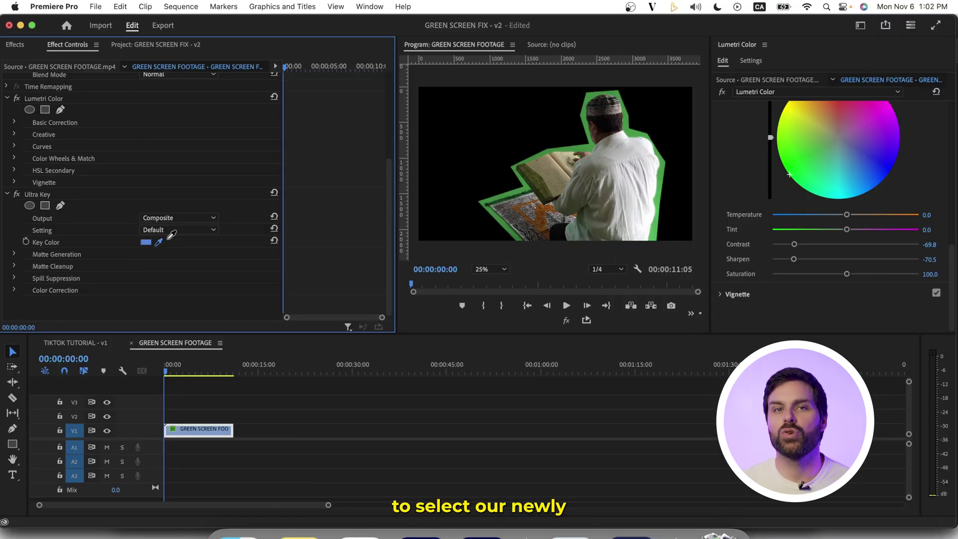
{"action": "left_click", "coordinate": [593, 144]}
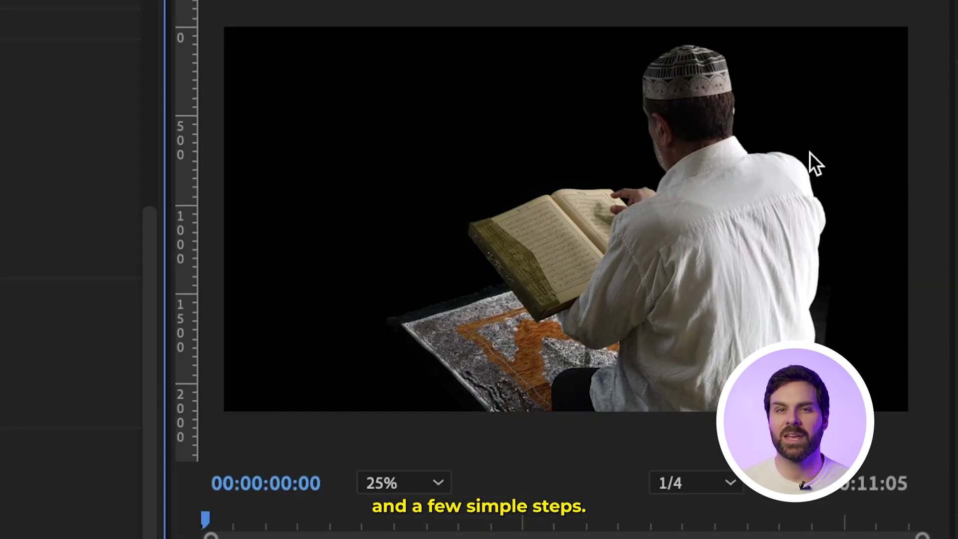
{"action": "key", "text": "space"}
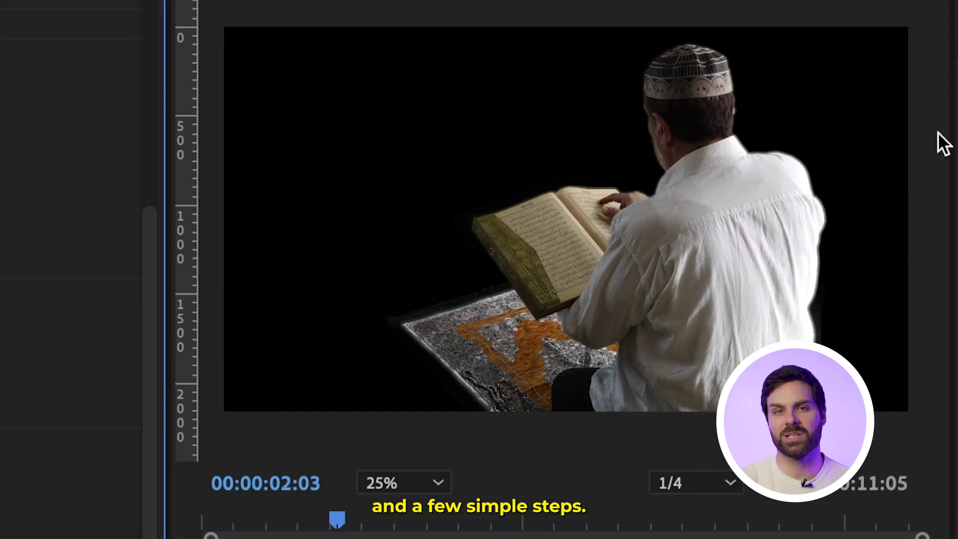